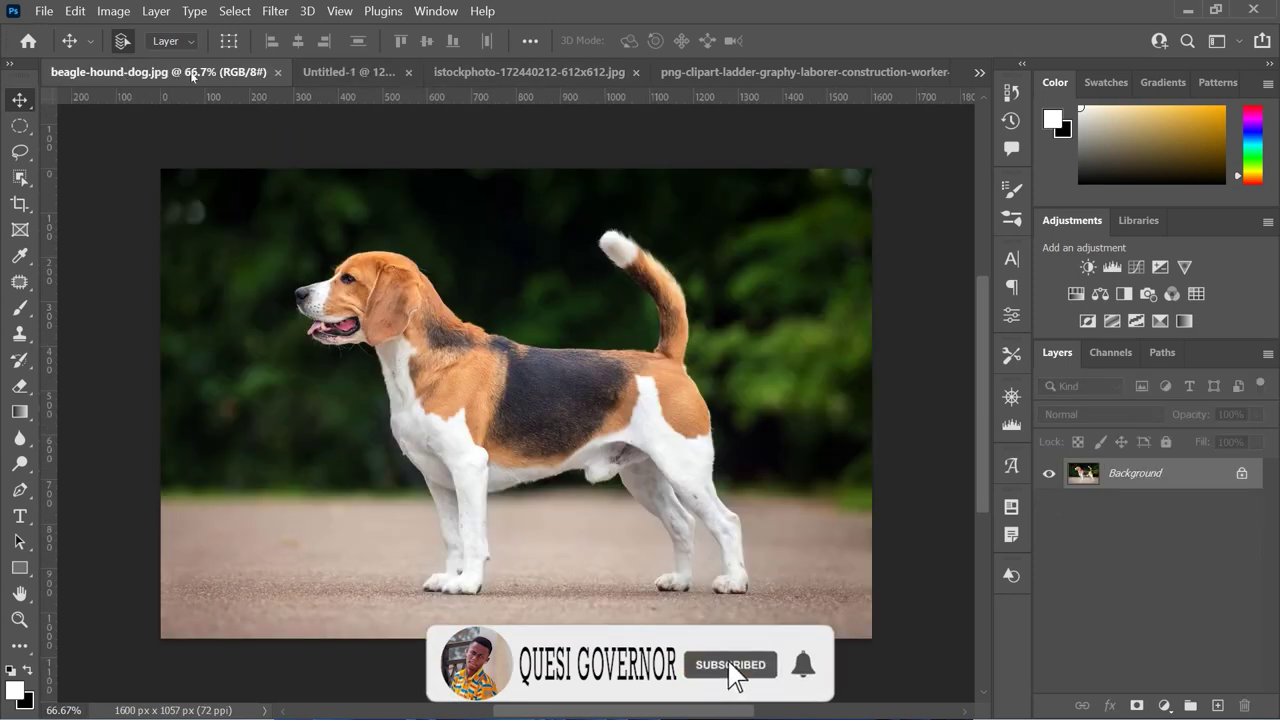
- Select the beagle as an object, mask out its background, and convert the layer to a smart object
drag(193, 76, 325, 74)
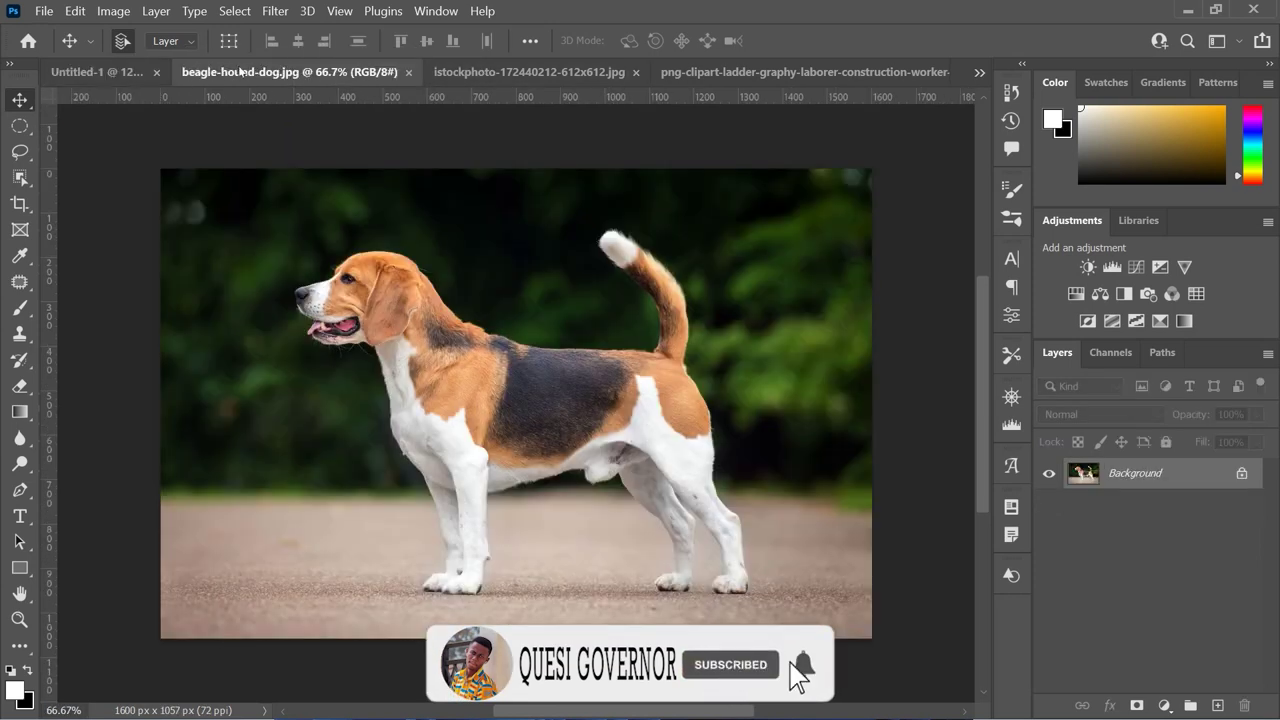
key(w)
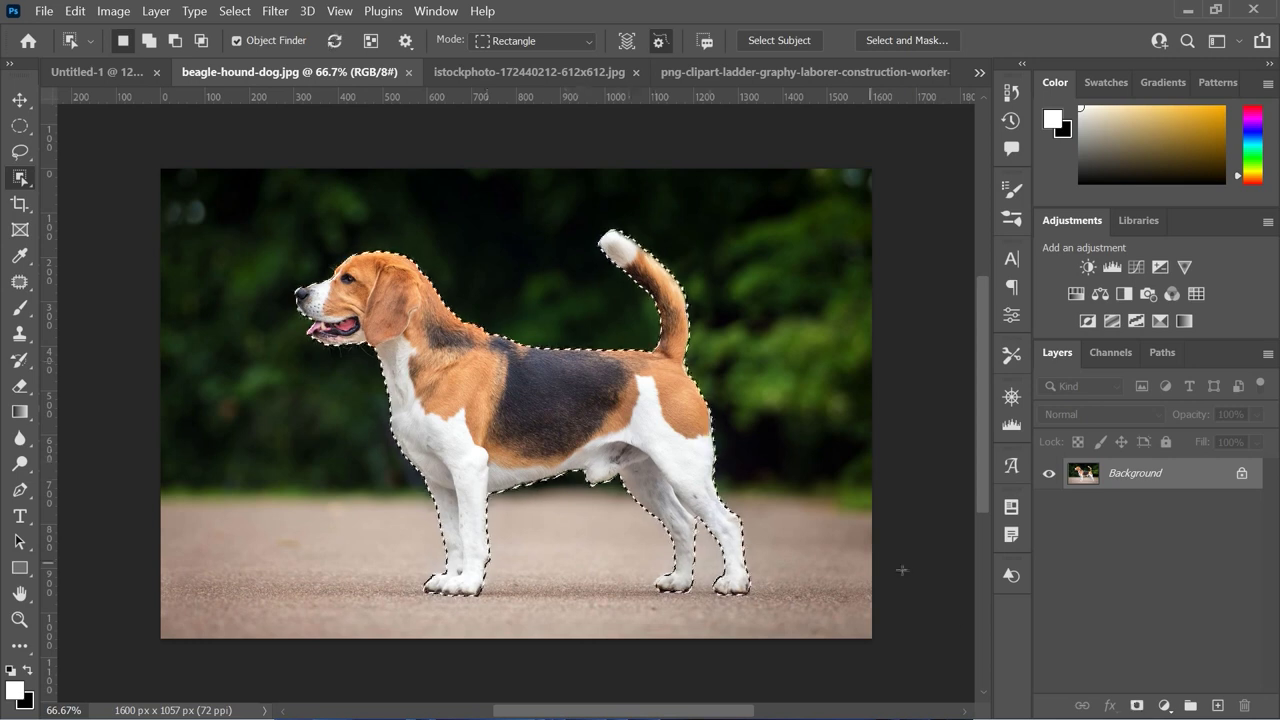
click(1137, 706)
right_click(1200, 474)
click(1063, 328)
- Bring the beagle into the Untitled-1 juice composition, scaled to 3.48% width and 4.06% height on the table's lower-right area
key(v)
drag(498, 415, 542, 400)
key(ctrl+minus)
key(ctrl+minus)
key(ctrl+t)
drag(780, 581, 403, 295)
drag(376, 272, 710, 507)
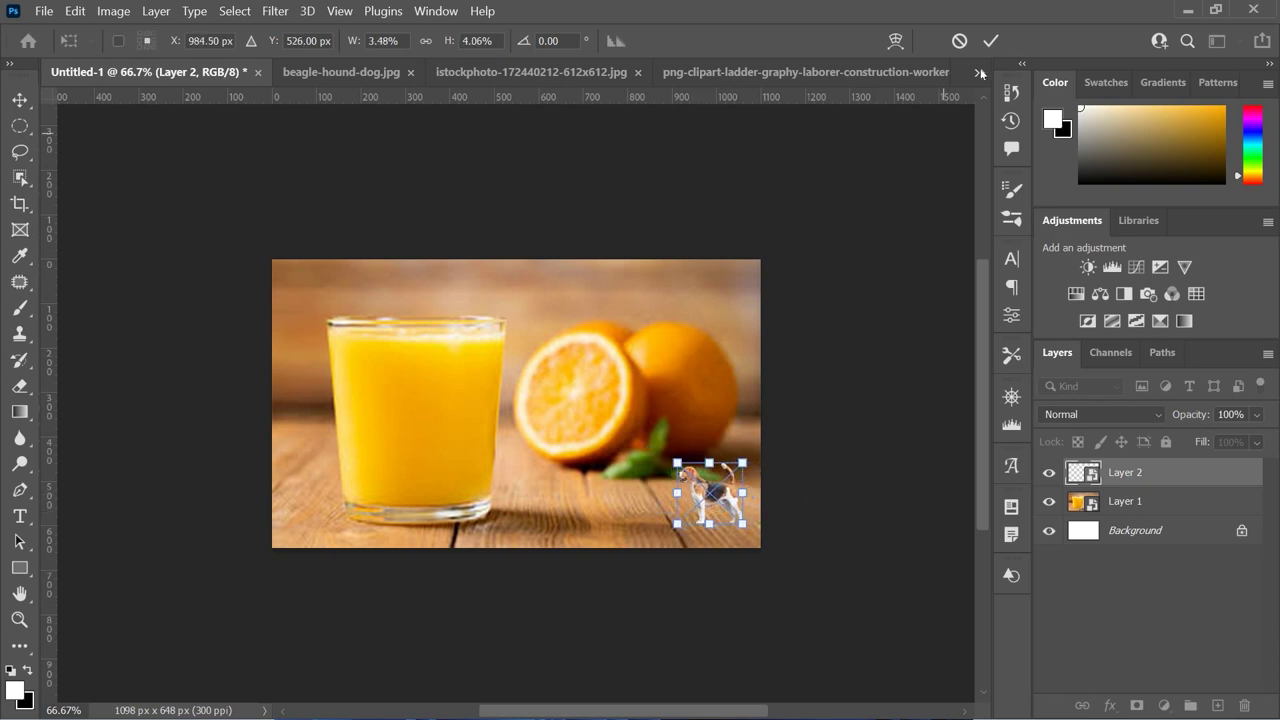
click(990, 41)
- Close the beagle image and switch to the istockphoto image of the standing man
click(390, 72)
click(453, 73)
click(340, 72)
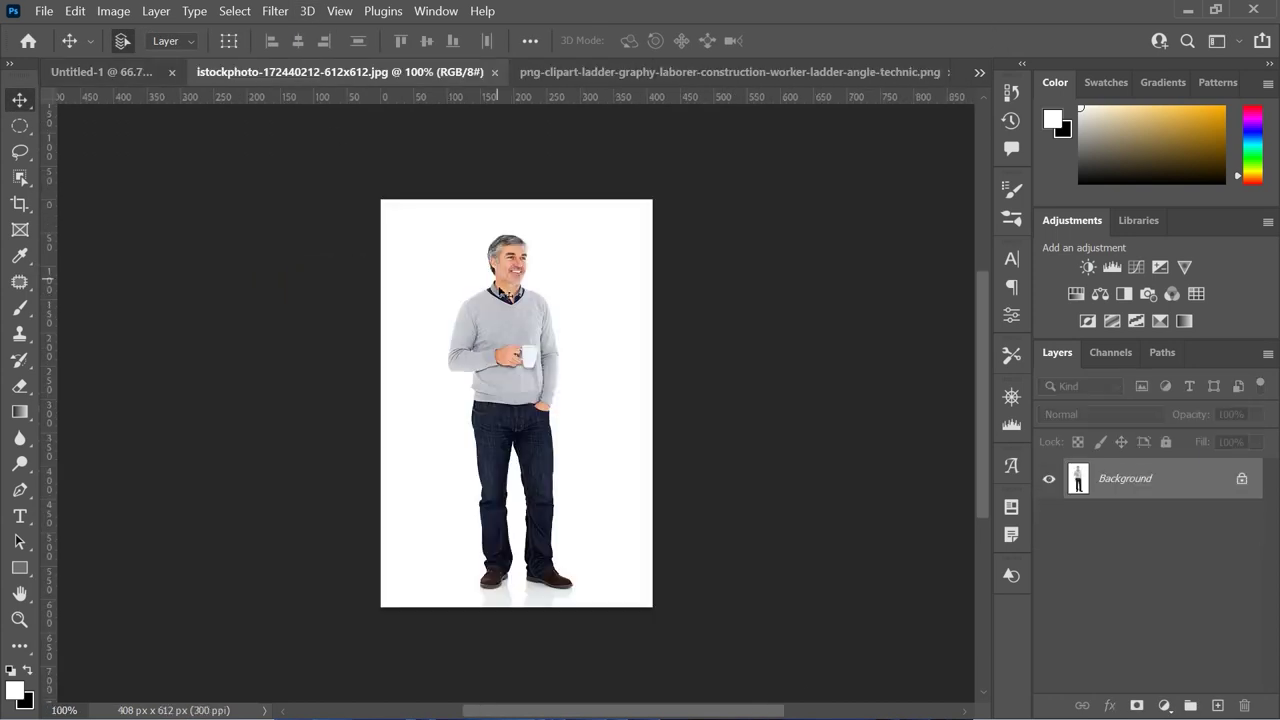
- Select the standing man as an object, mask out the white background, and convert the layer to a smart object
key(w)
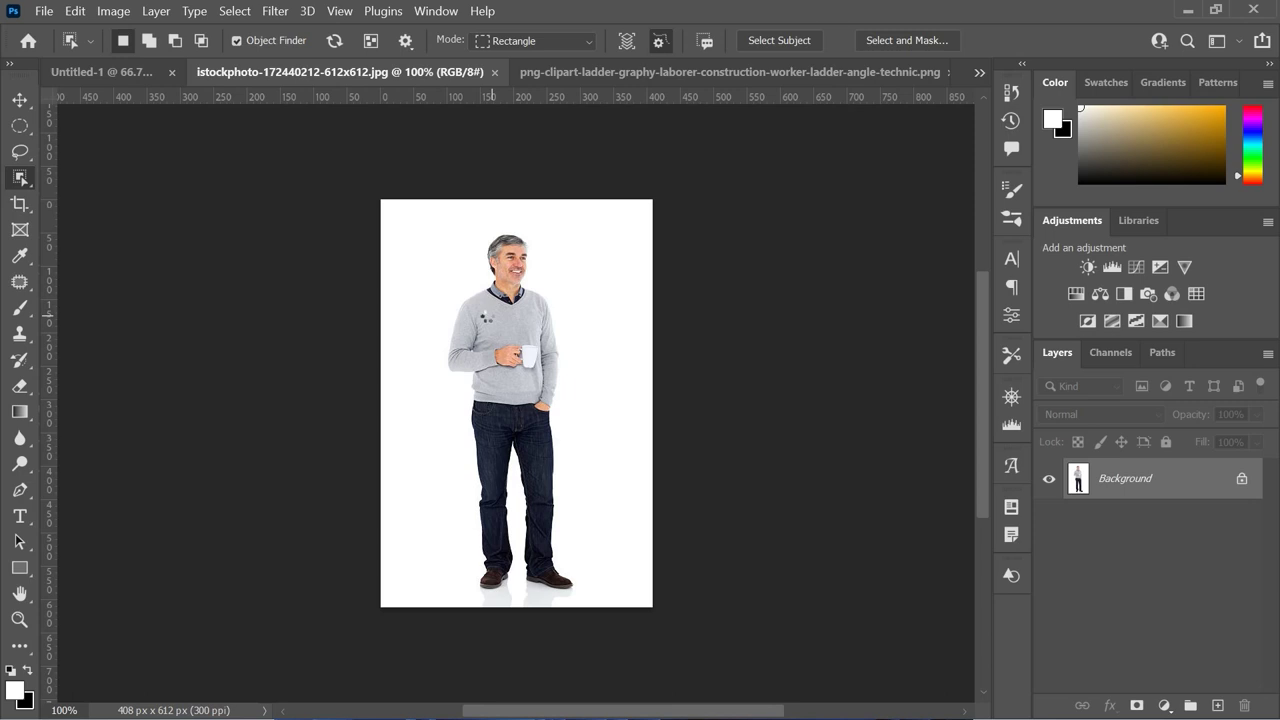
click(490, 319)
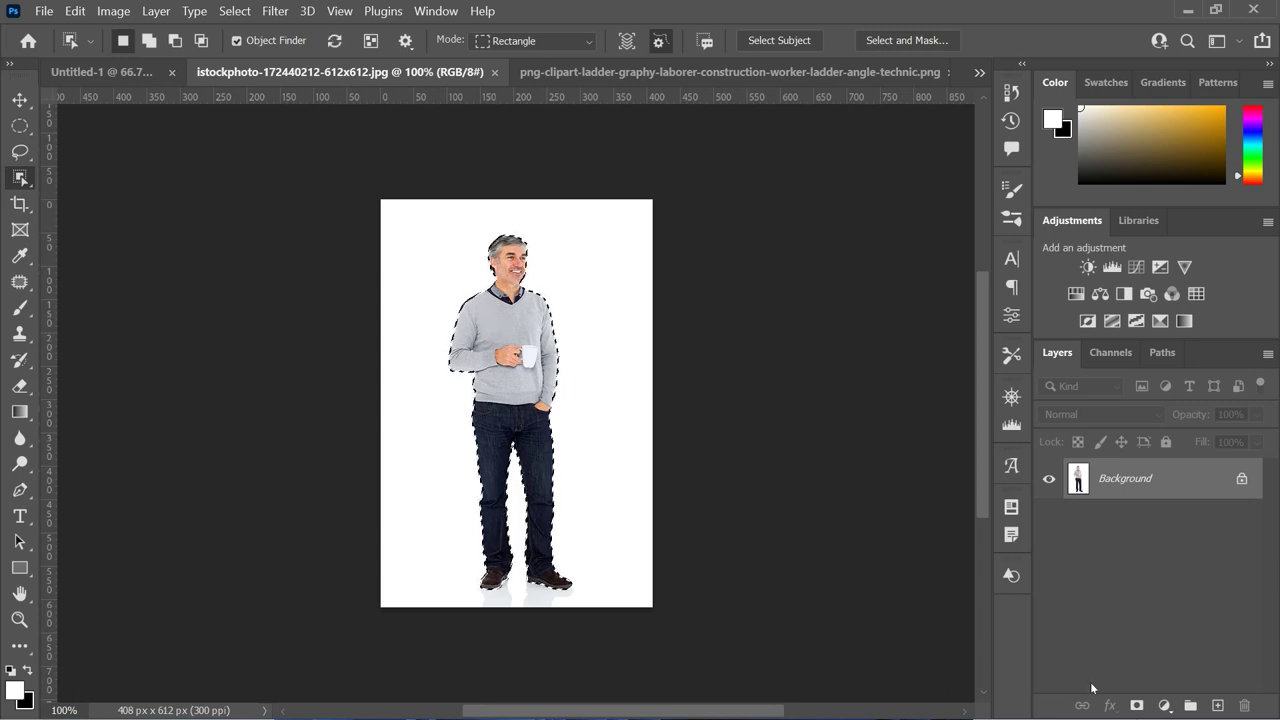
click(1136, 706)
right_click(1162, 482)
click(1000, 323)
- Bring the man into the juice composition and scale him down to stand in front of the glass
key(v)
drag(510, 380, 376, 252)
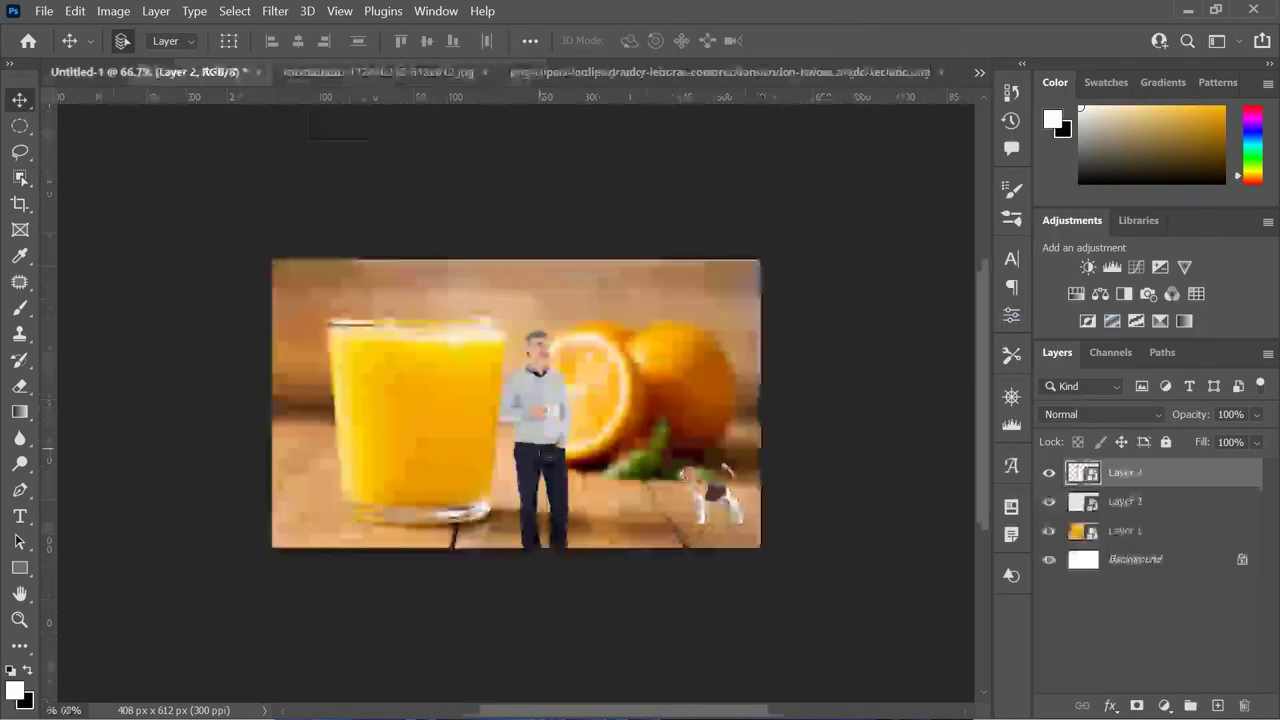
drag(541, 450, 530, 414)
key(ctrl+t)
drag(581, 297, 541, 423)
drag(519, 465, 450, 459)
key(Return)
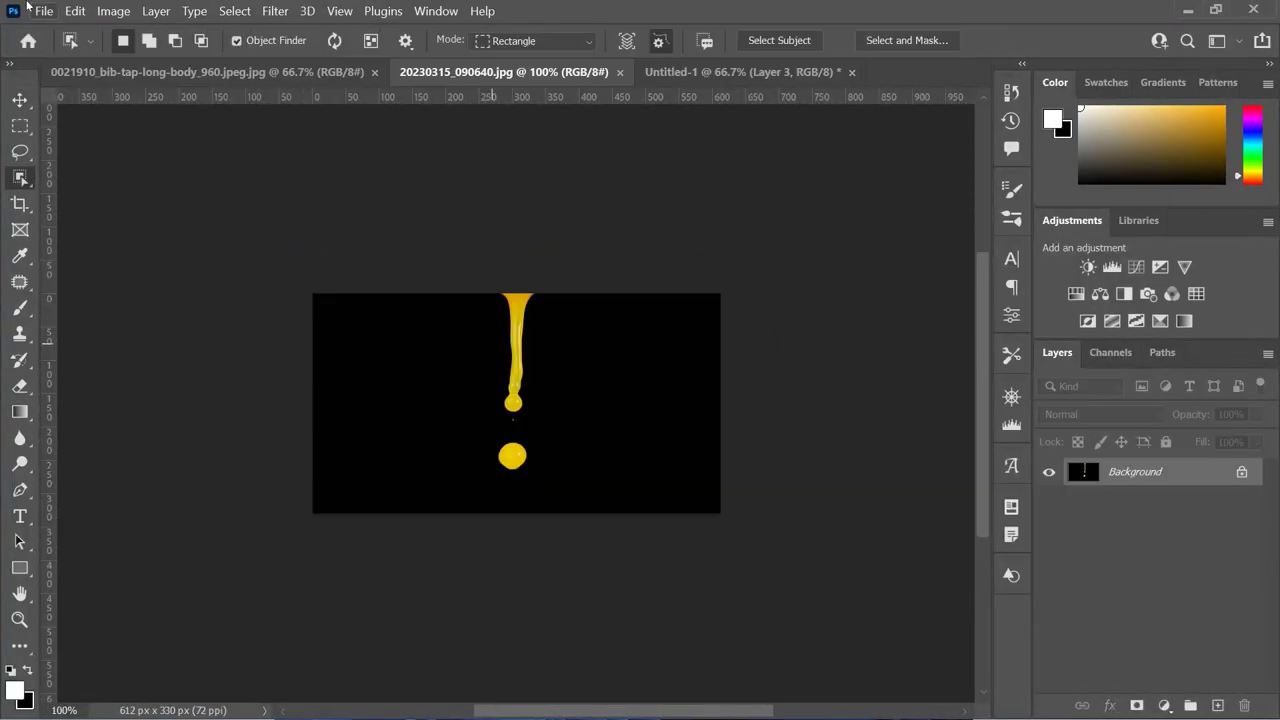
- Flip the man horizontally in the juice composition and move him between the glass and the dog
key(ctrl+shift+tab)
key(ctrl+shift+tab)
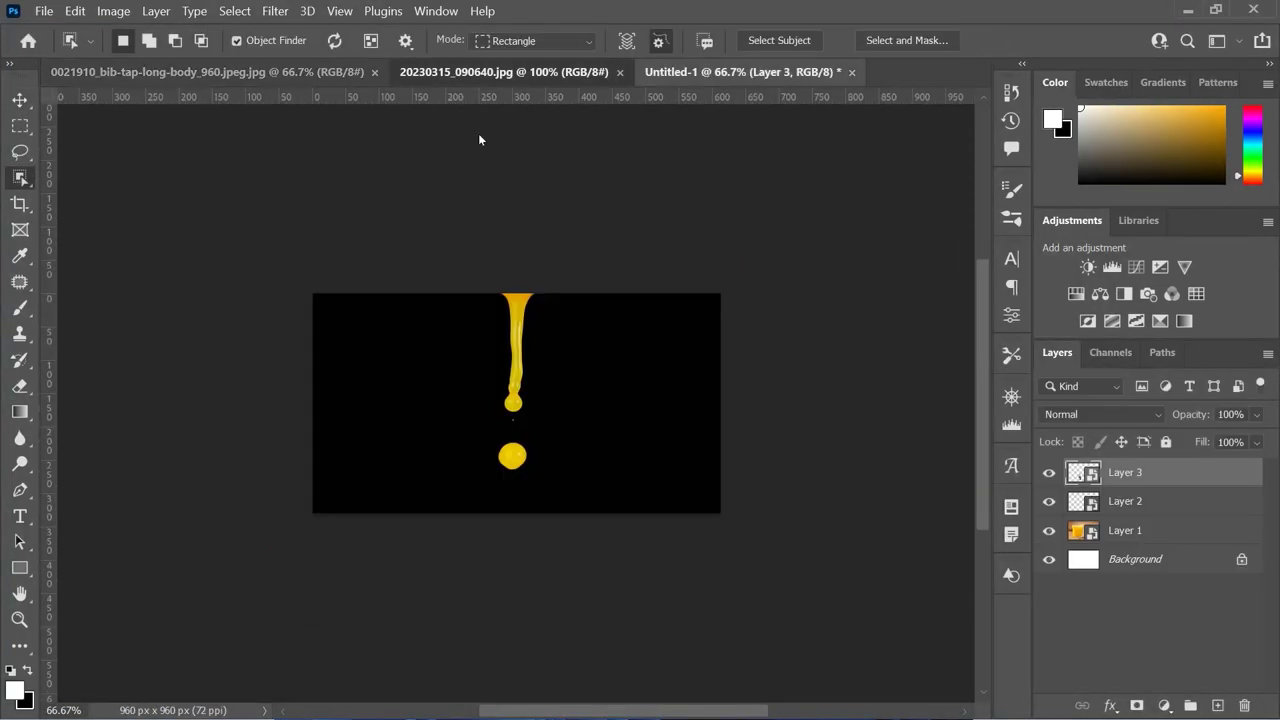
key(v)
click(75, 11)
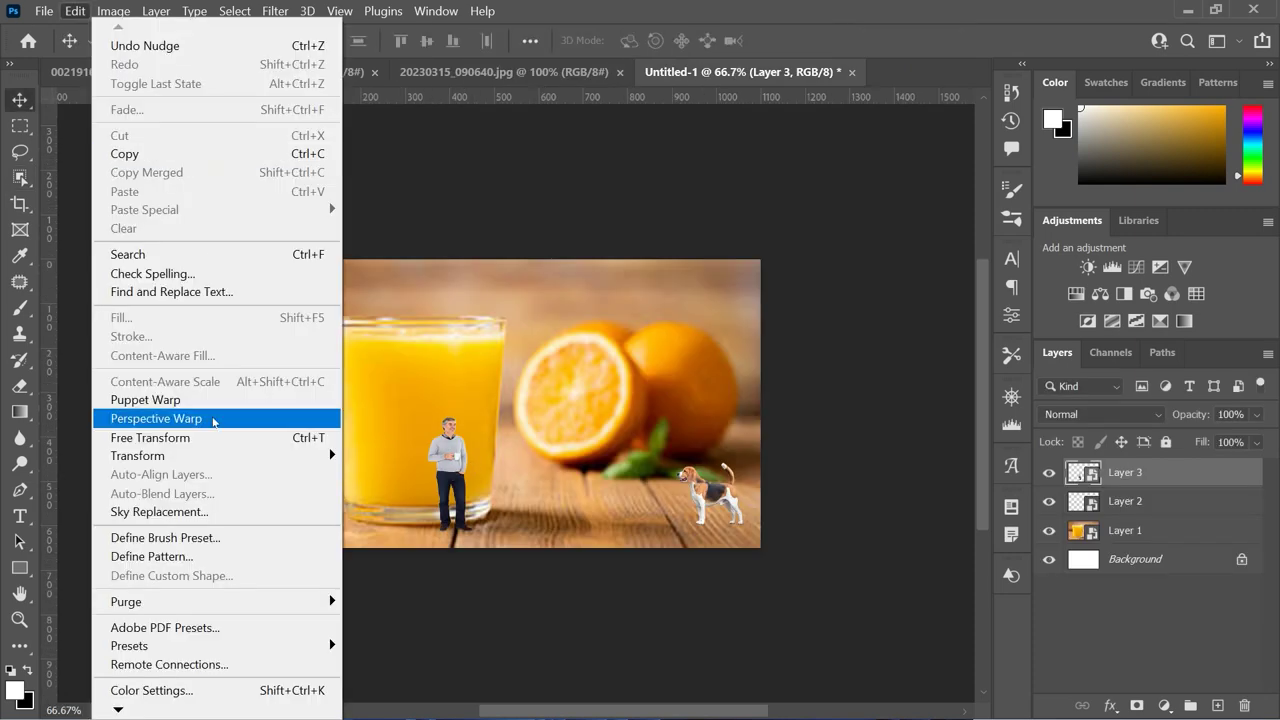
mouse_move(214, 455)
click(430, 439)
drag(463, 480, 618, 482)
- Switch to the bib-tap image and unlock its background as a regular layer named Layer 0
click(116, 72)
double_click(1136, 478)
click(790, 209)
- Select the tap as an object, mask out the white background, and convert the layer to a smart object
click(20, 178)
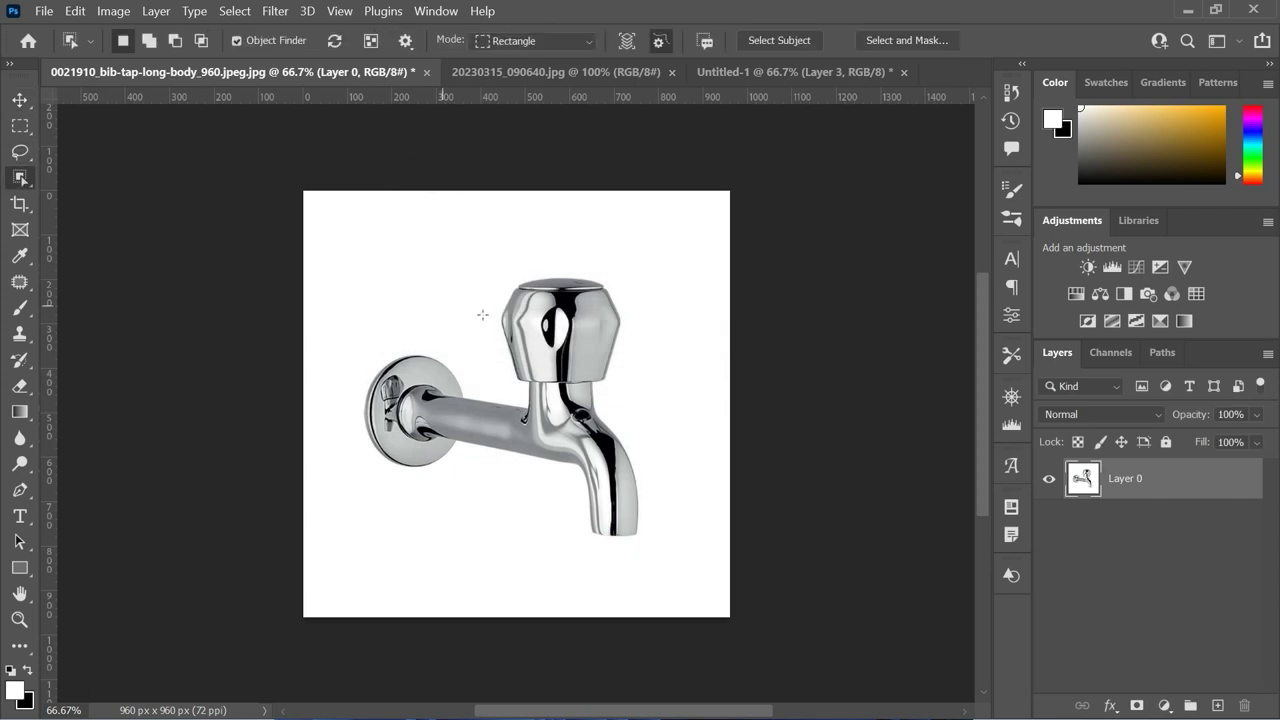
click(566, 341)
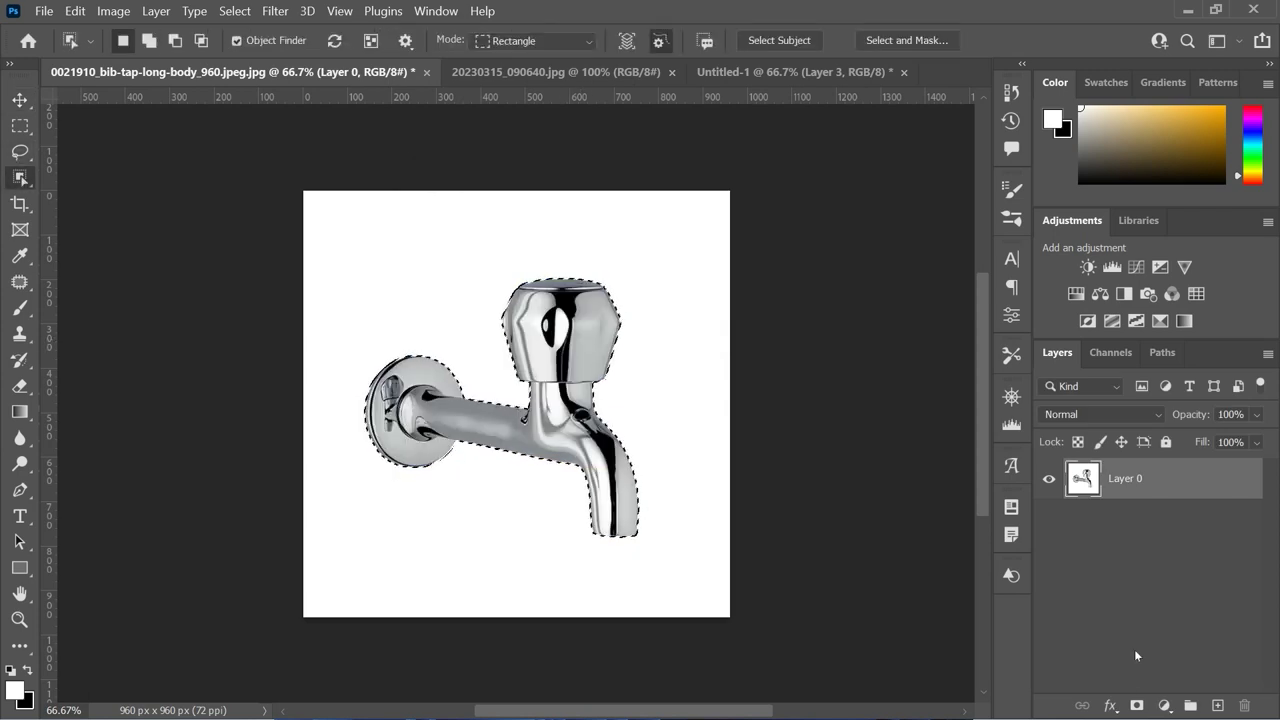
click(1137, 706)
right_click(1207, 493)
click(1060, 324)
- Bring the cut-out tap into the juice composition as a new layer and scale it down to a small size
click(20, 100)
mouse_move(508, 410)
mouse_down()
mouse_move(790, 73)
mouse_move(497, 408)
mouse_up()
drag(497, 408, 520, 415)
key(ctrl+t)
drag(654, 540, 534, 404)
click(991, 41)
- Undo the last change and move the tap layer onto the right edge of the juice glass
key(ctrl+z)
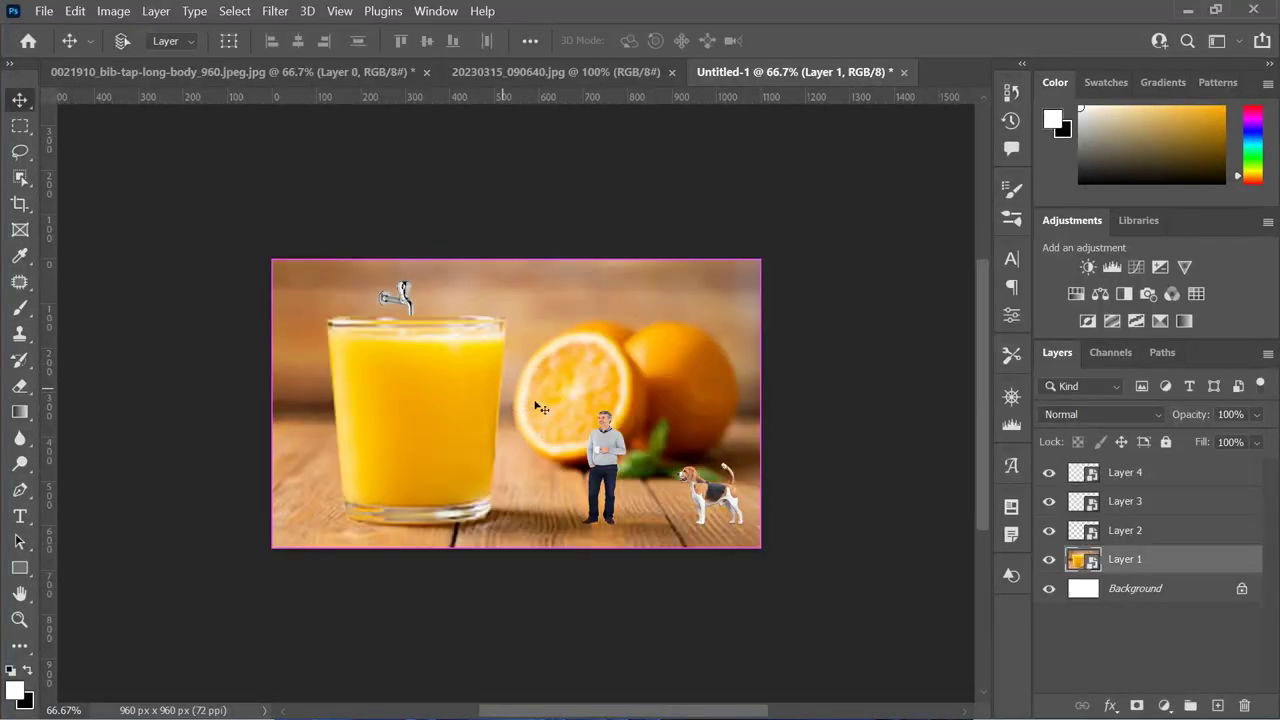
click(1123, 474)
drag(404, 296, 507, 392)
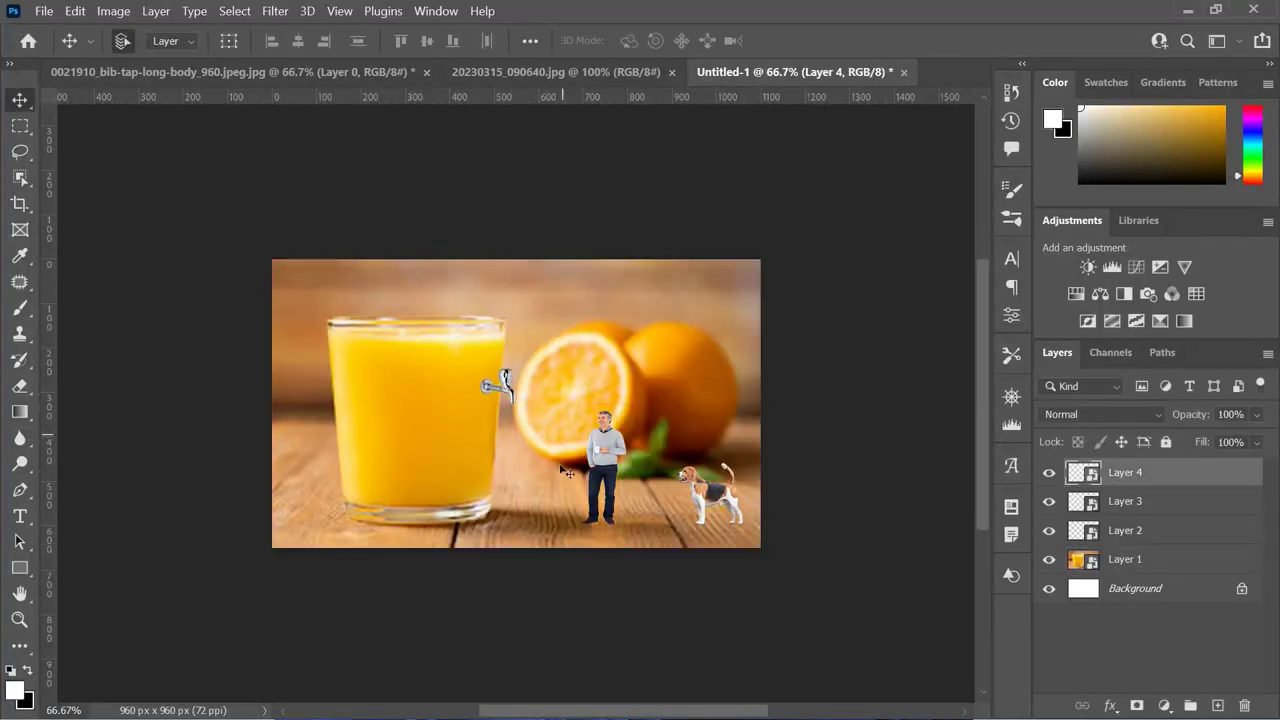
- Close the bib-tap image document
click(485, 72)
click(333, 74)
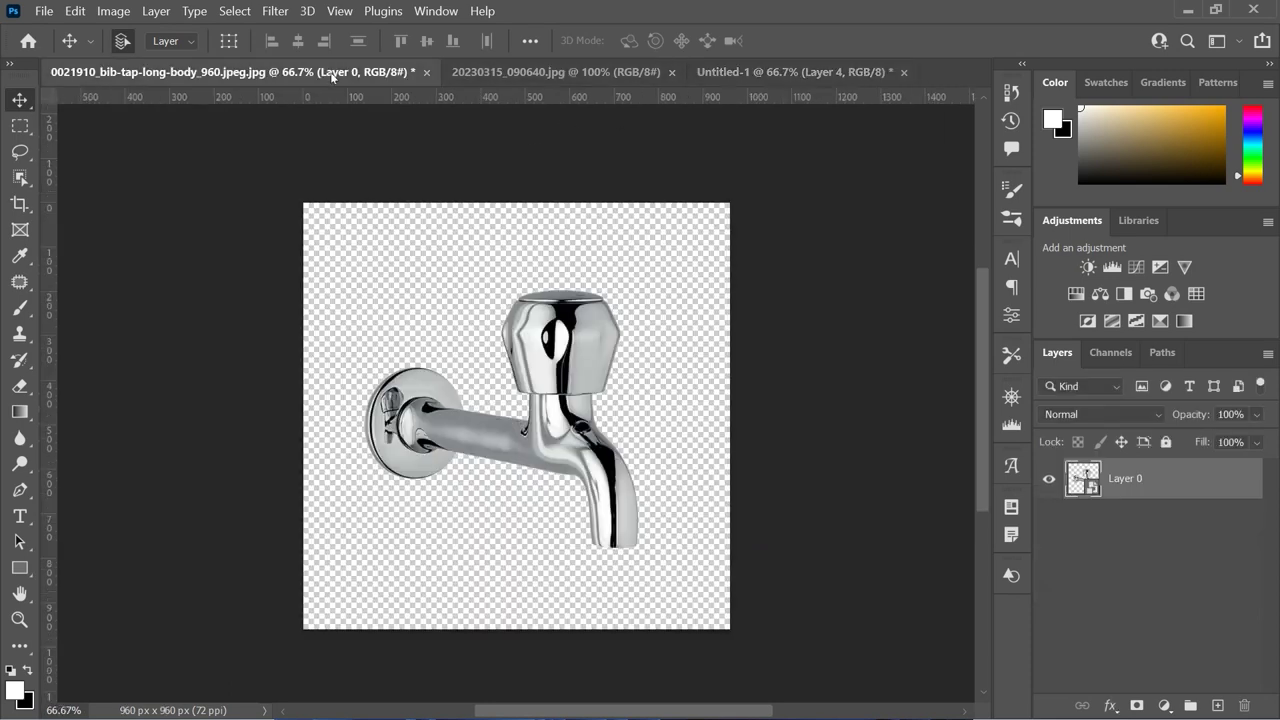
click(427, 73)
click(691, 303)
- Select the yellow liquid stream as an object and add the round drop below it by painting white in Quick Mask mode
click(20, 178)
click(517, 316)
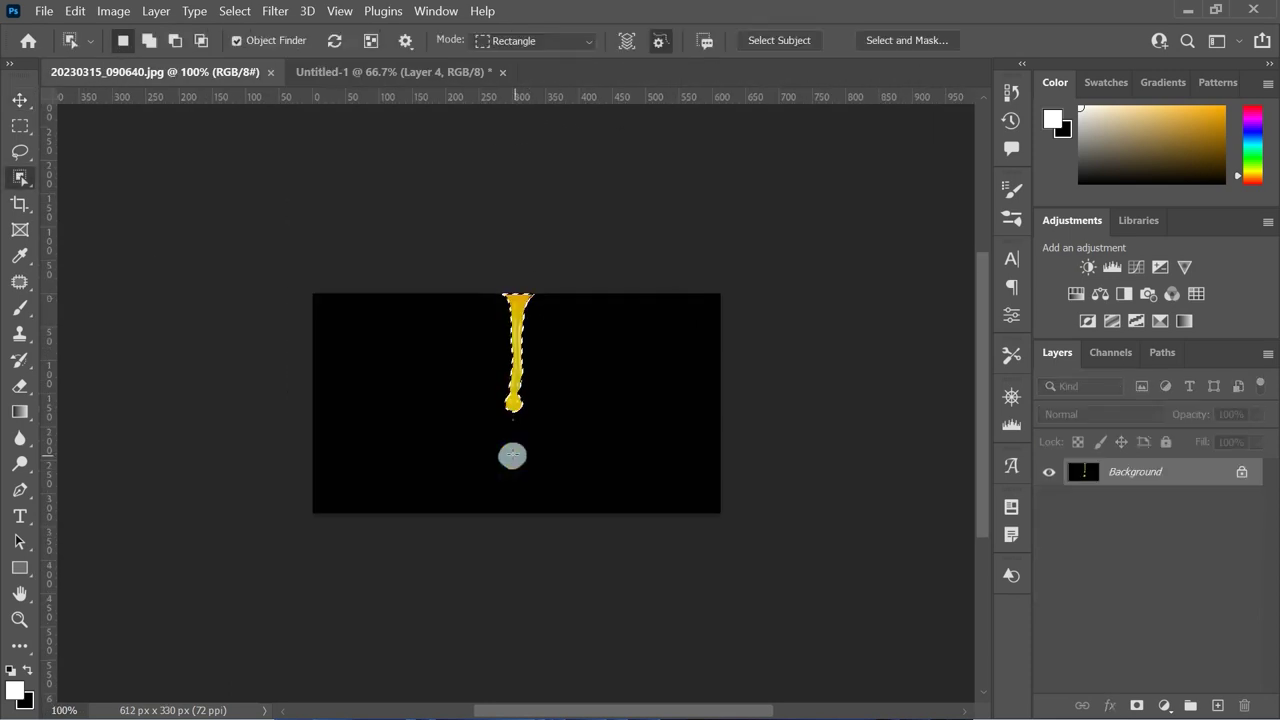
key(q)
key(b)
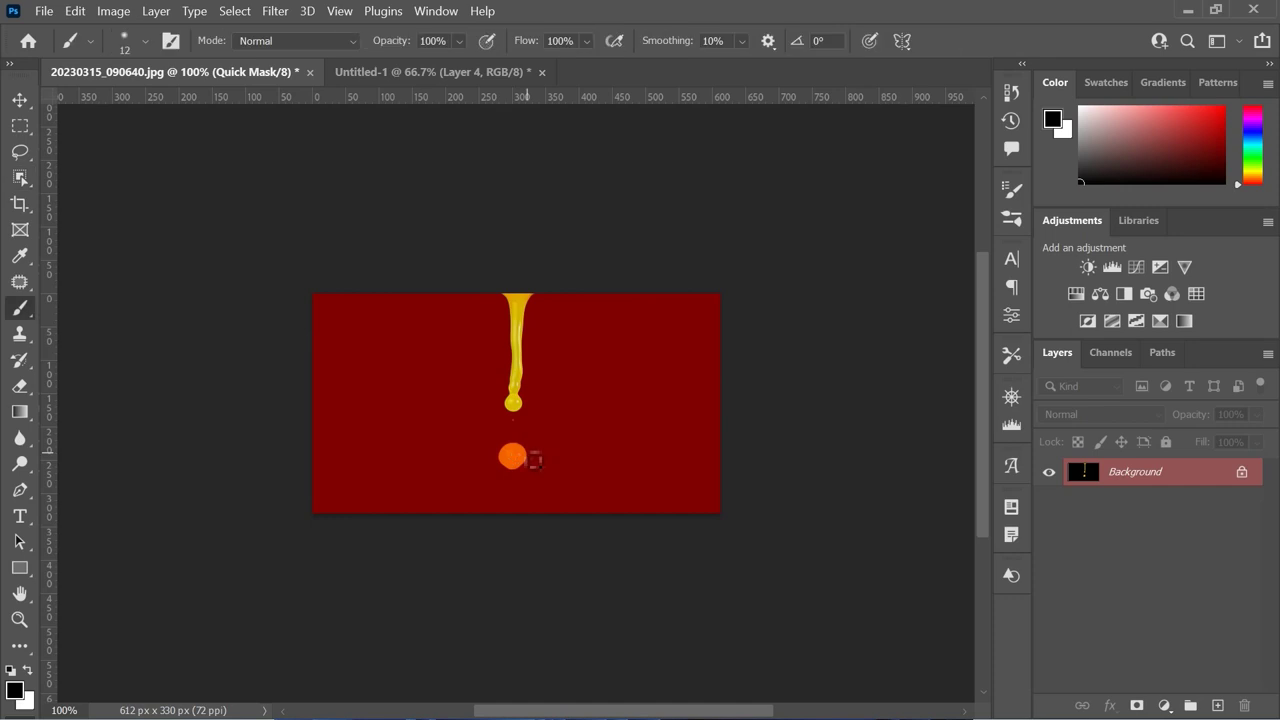
key(x)
drag(508, 452, 514, 454)
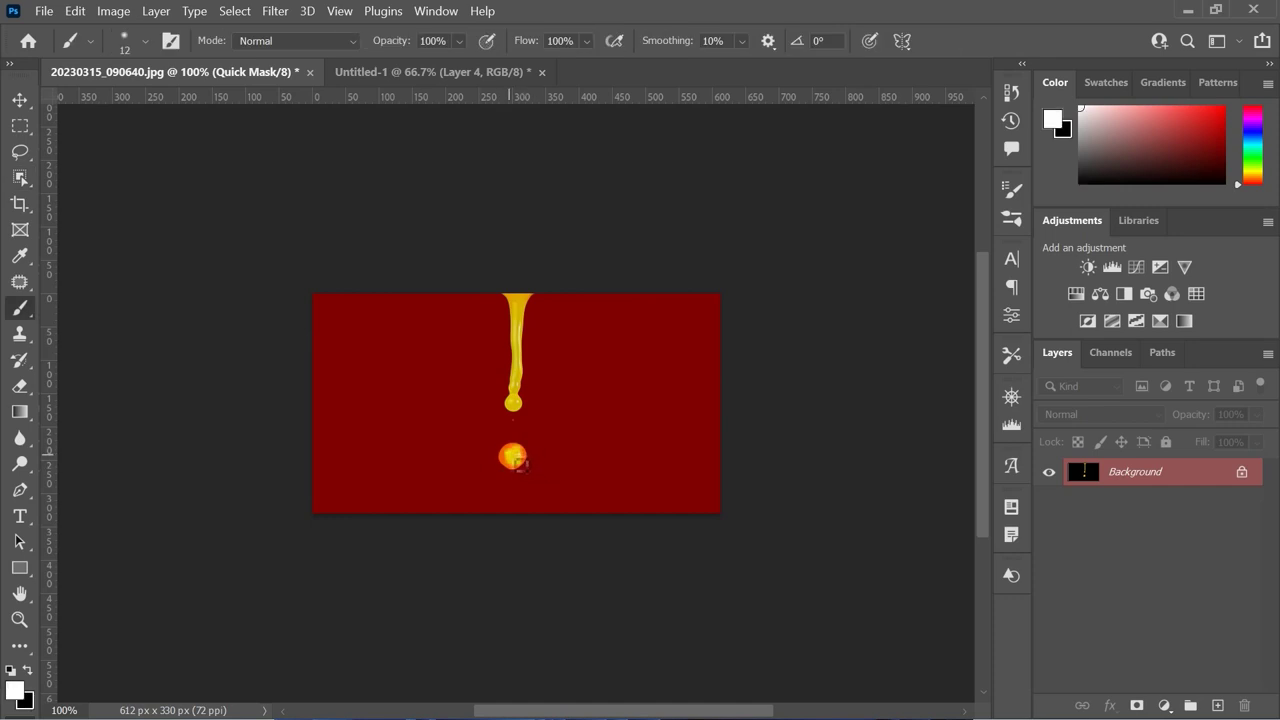
key(q)
key(w)
key(shift+w)
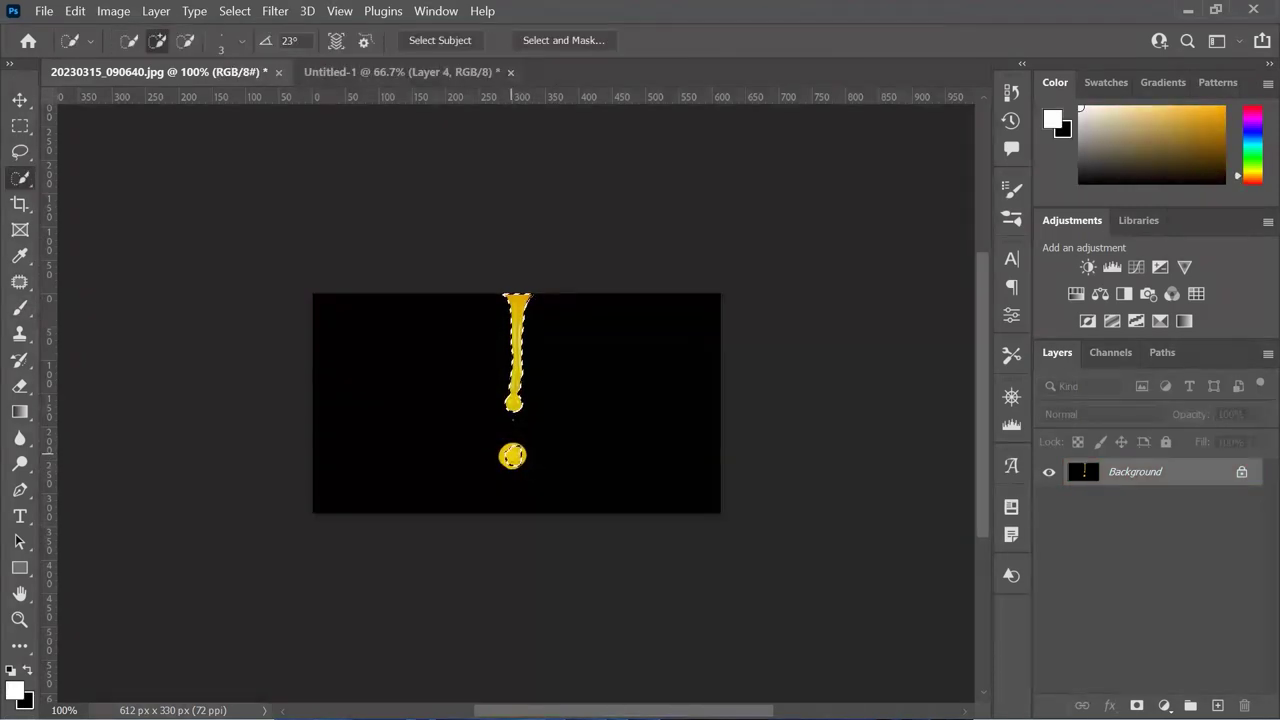
- Mask the drip out of its black background as a smart object and place it beneath the tap in the juice composition
click(1137, 706)
right_click(1231, 471)
click(1090, 257)
key(v)
drag(514, 398, 515, 470)
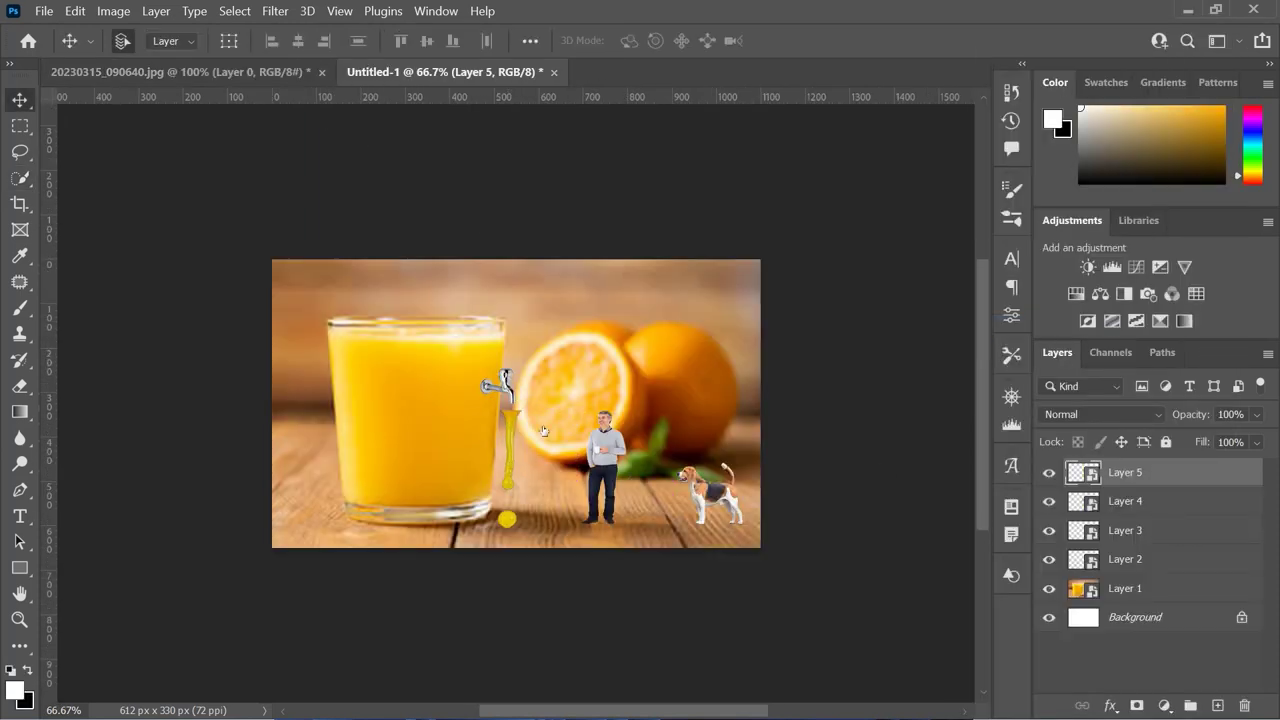
- Apply a Color Overlay to the drip layer using the orange-yellow of the juice, at Normal blend mode and 100% opacity
double_click(1180, 472)
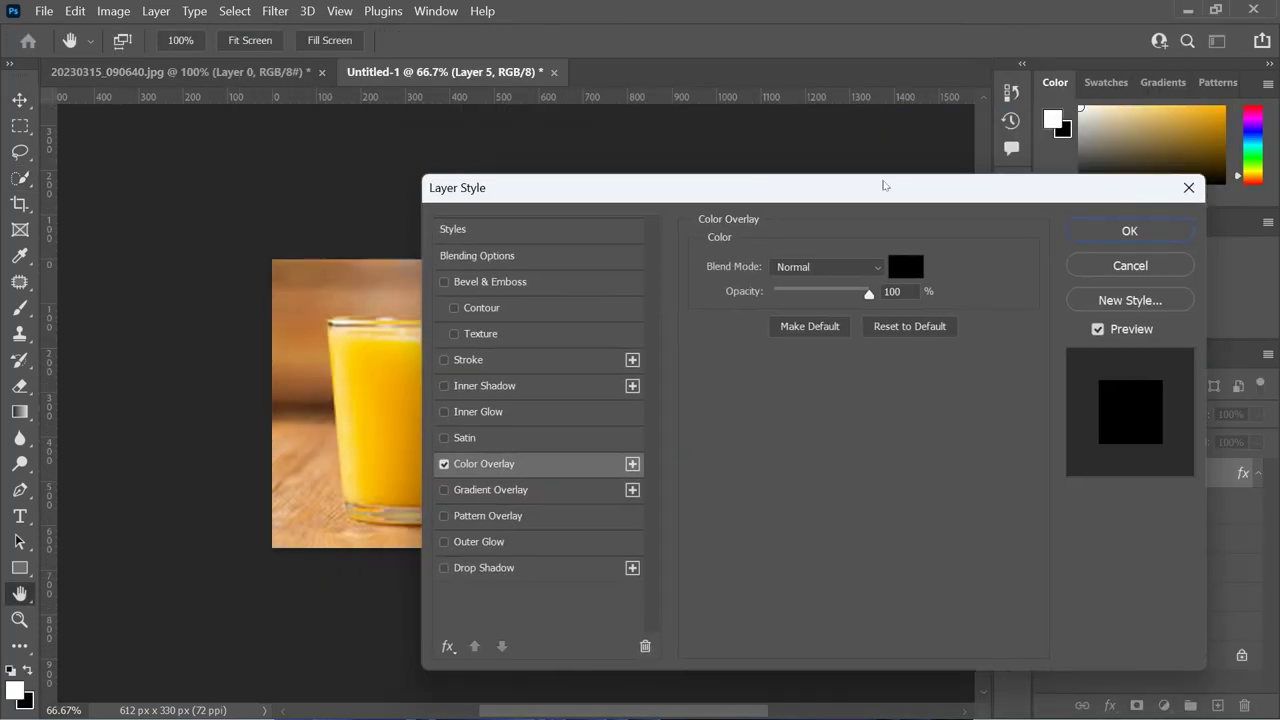
click(903, 267)
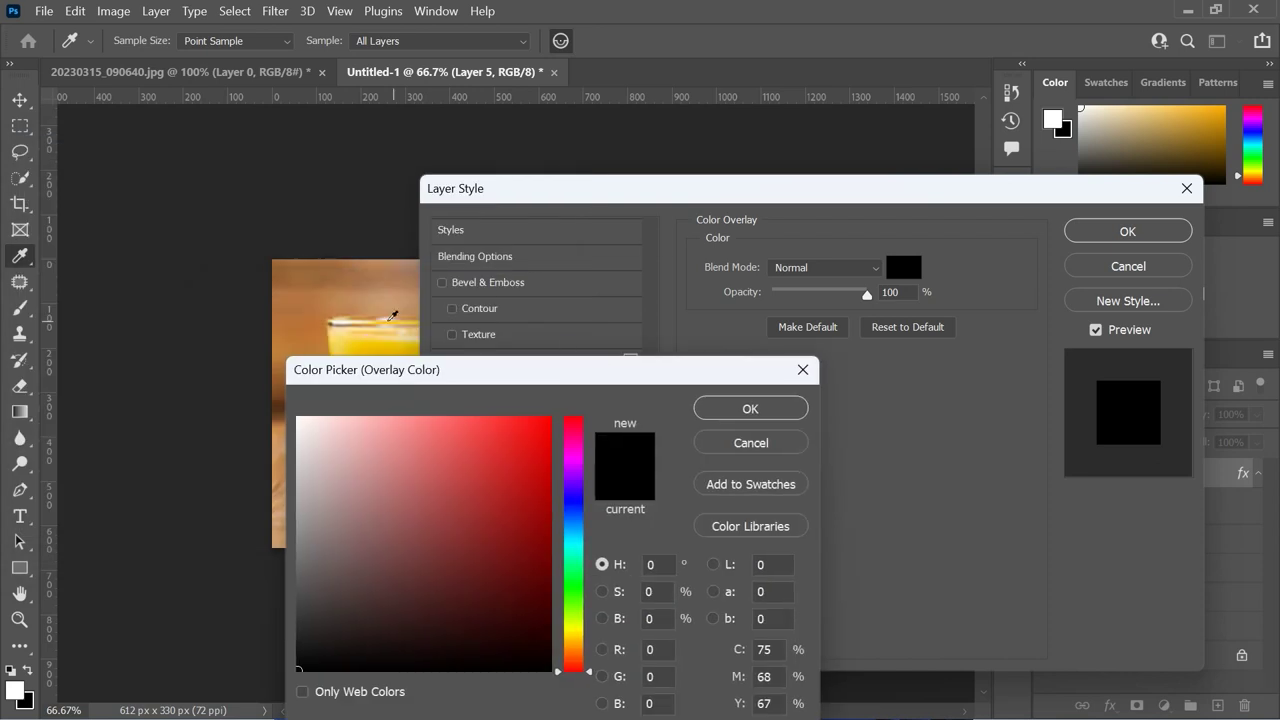
key(ctrl+v)
click(749, 406)
click(1127, 231)
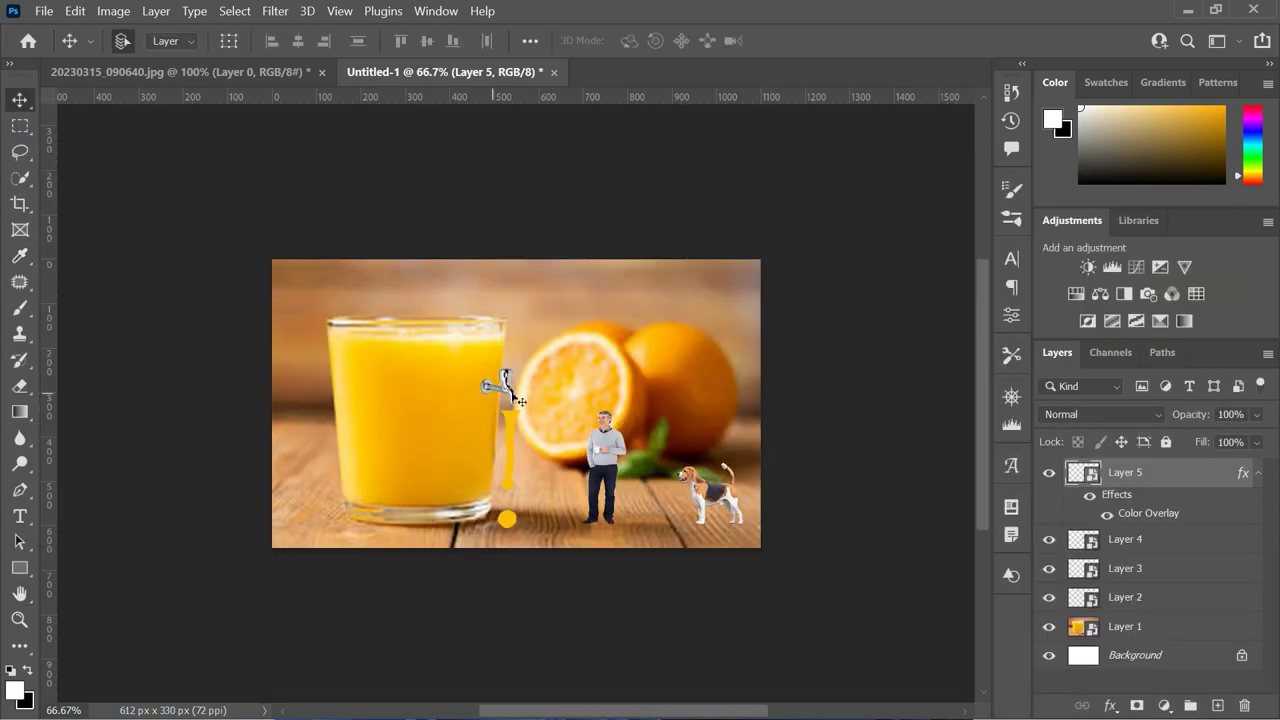
click(1258, 473)
- Scale the drip to 10.04% width and 7.27% height and position it directly below the tap's spout
key(ctrl+plus)
key(ctrl+plus)
scroll(580, 448, down, 2)
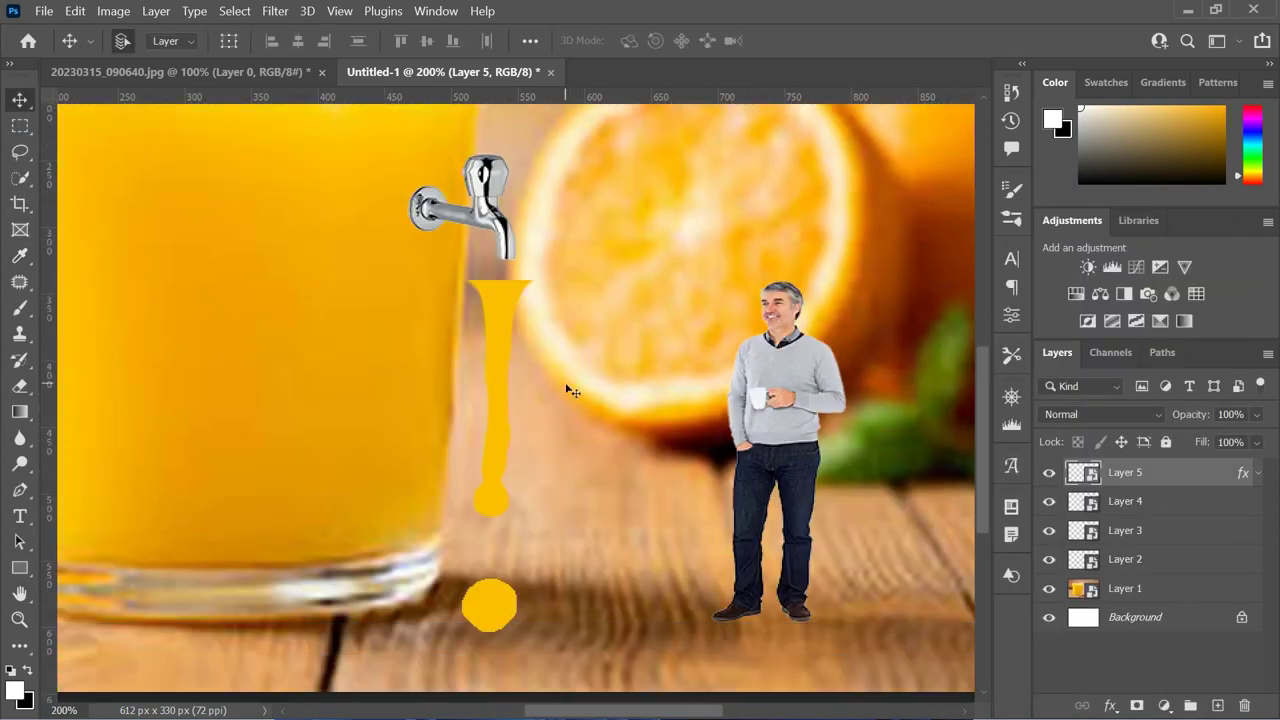
scroll(571, 391, up, 1)
key(ctrl+t)
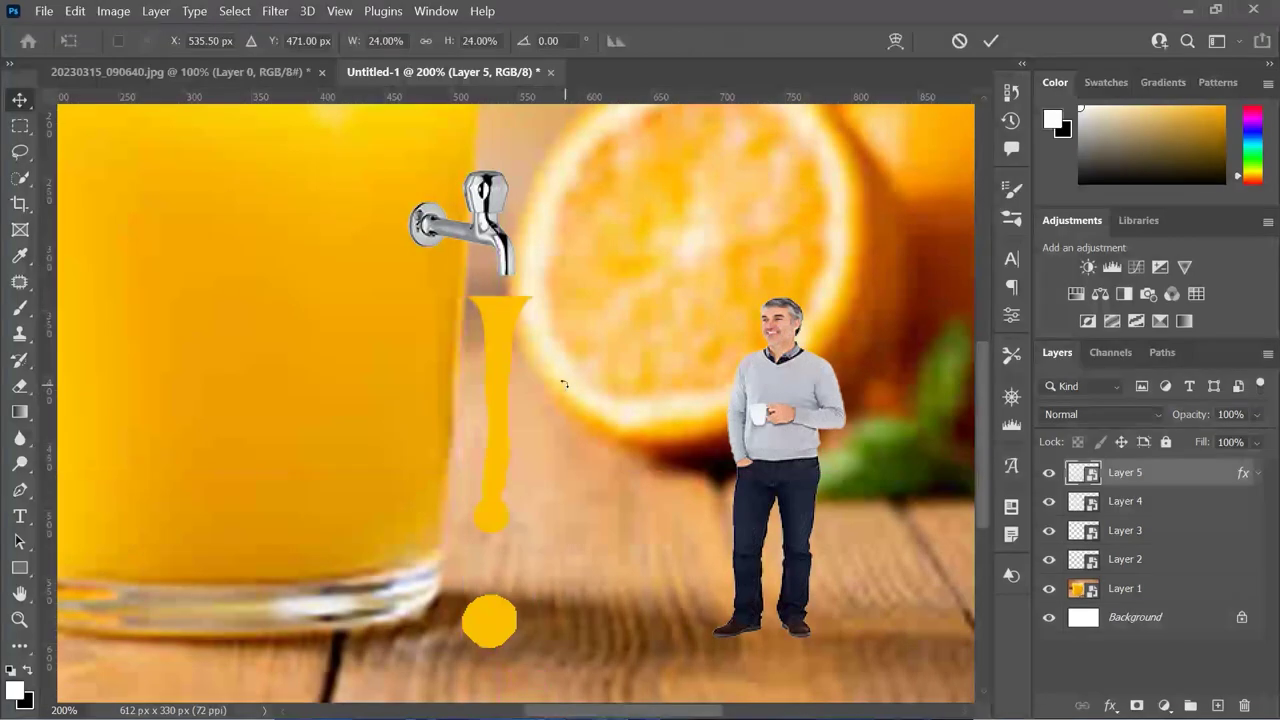
drag(455, 466, 493, 462)
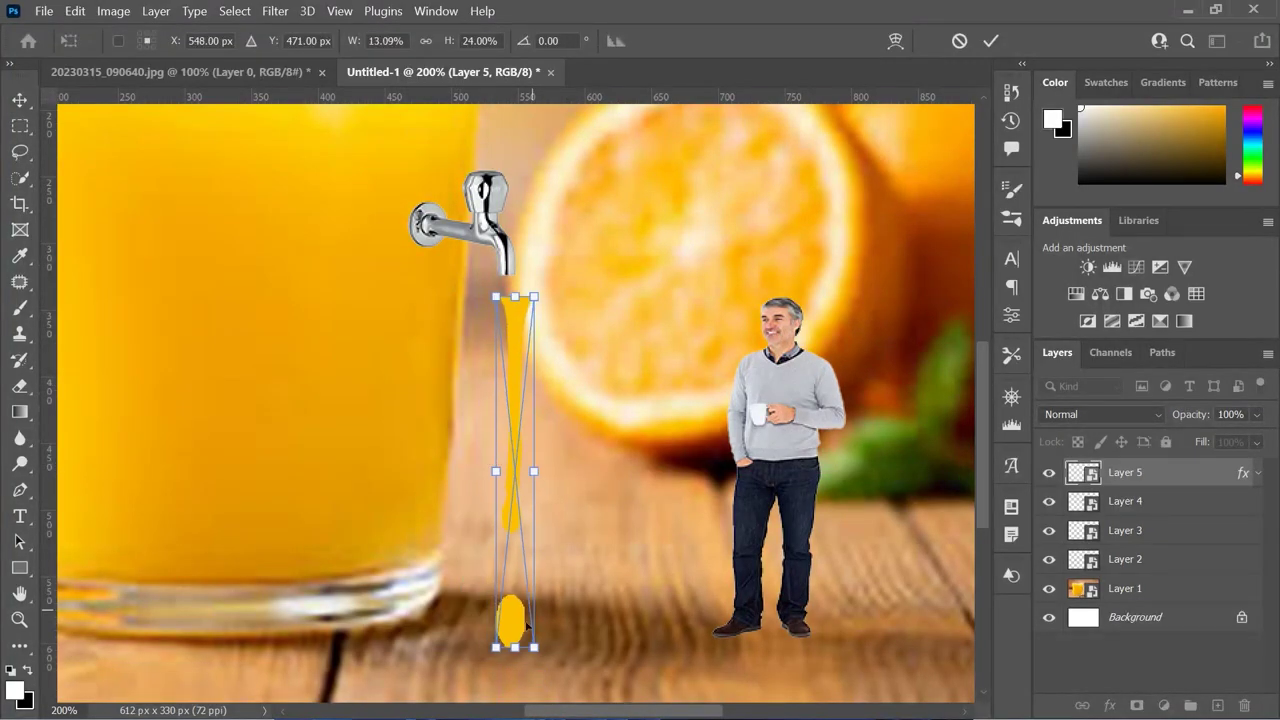
drag(514, 647, 514, 401)
drag(529, 349, 498, 313)
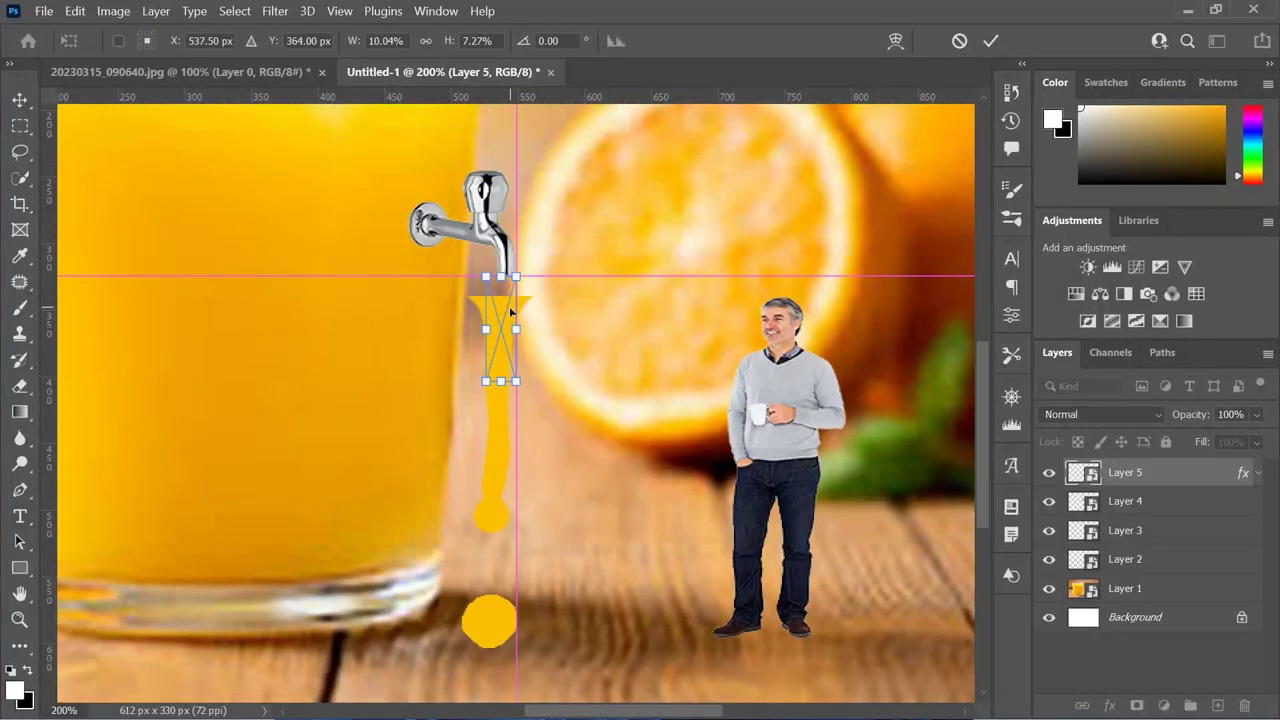
click(991, 42)
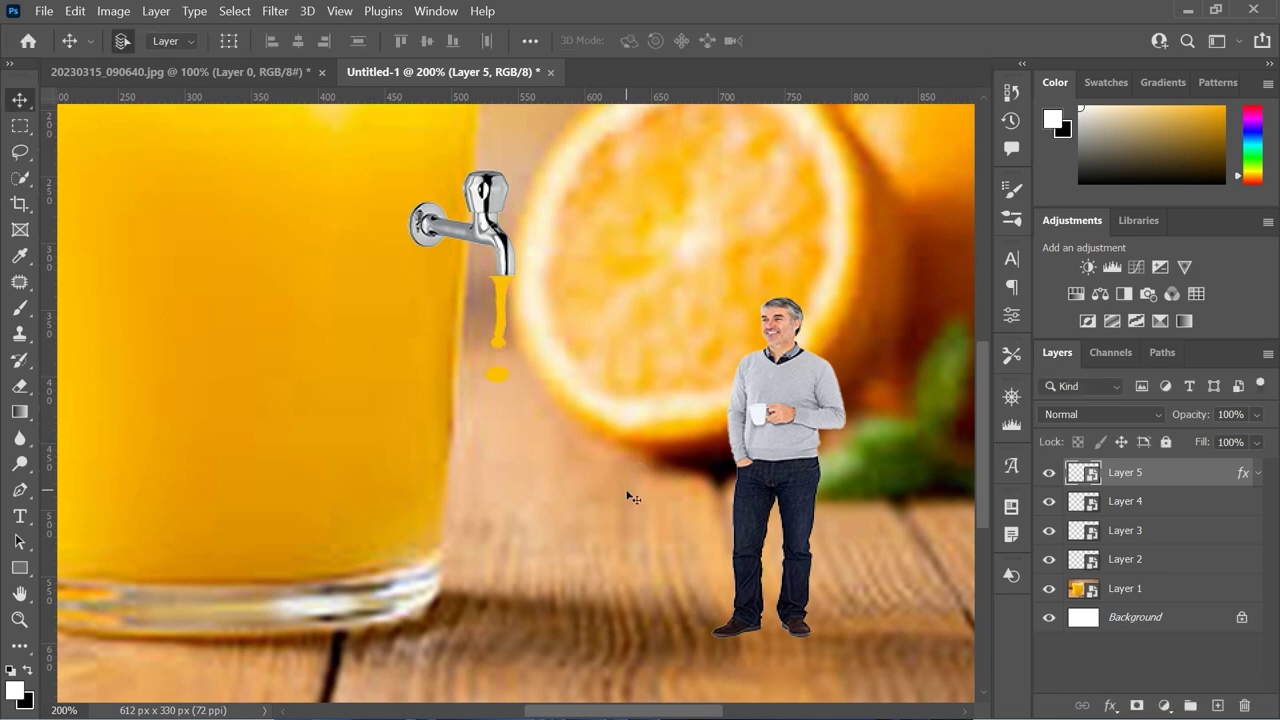
- Narrow the drip to 6.11% width so that it fits the tap's spout
key(ctrl+t)
drag(481, 334, 492, 331)
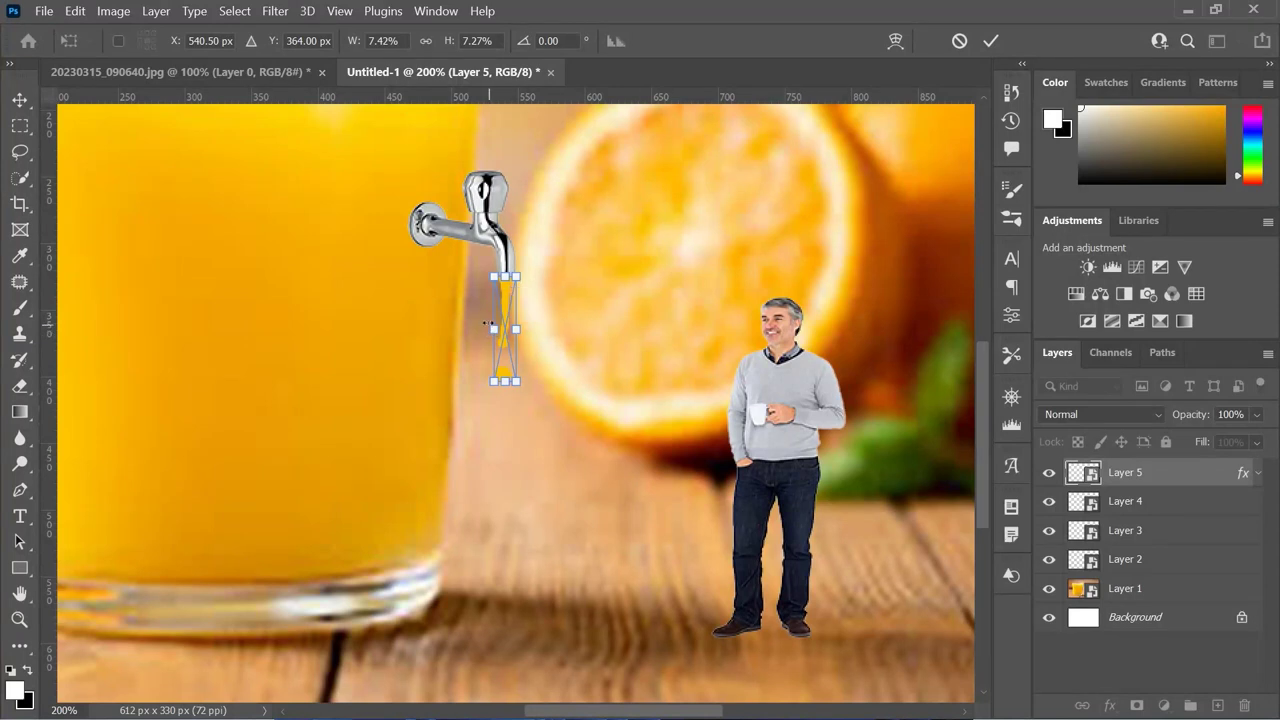
drag(488, 323, 493, 323)
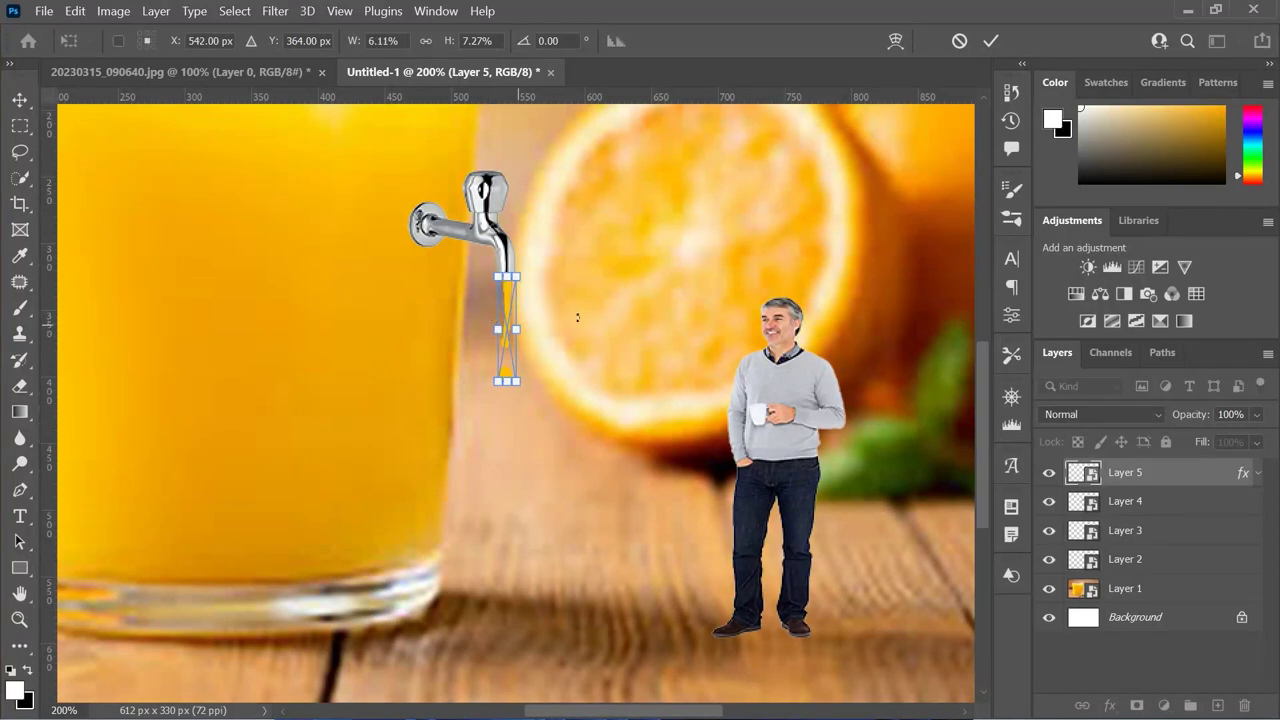
click(990, 41)
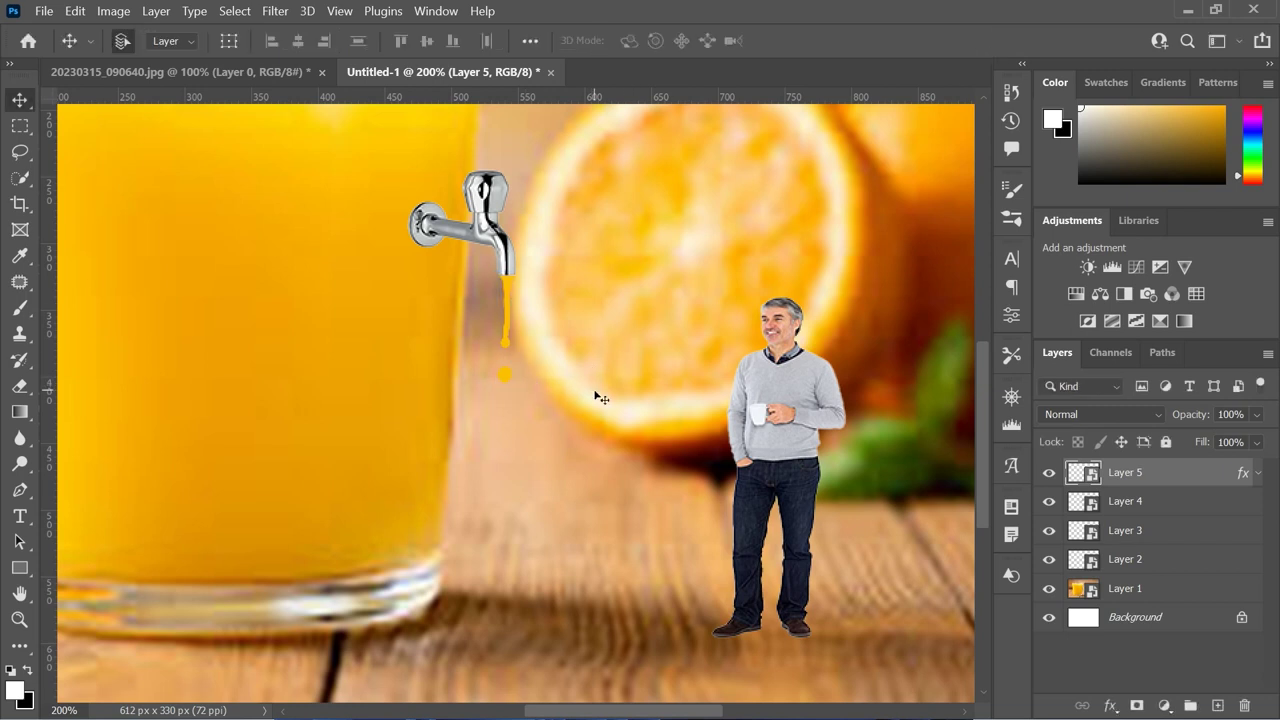
- Nudge the drip sideways in small increments to align it with the tap's spout
key(Left)
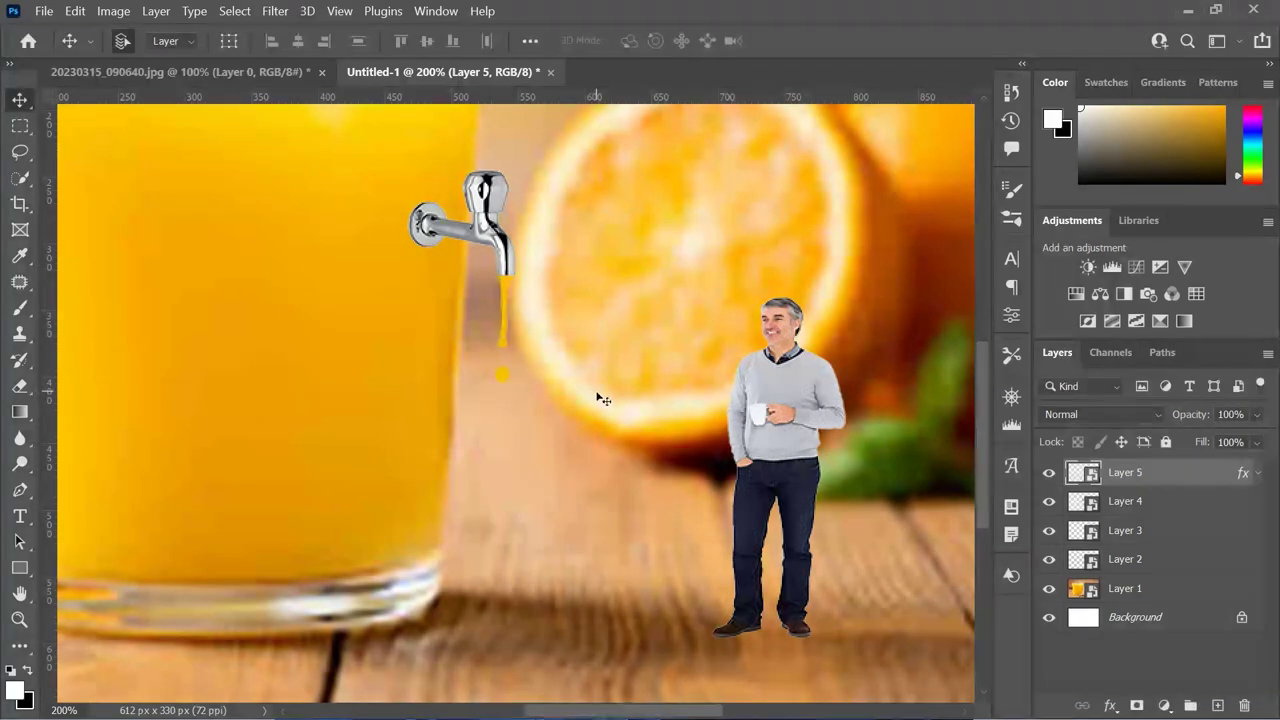
key(Left)
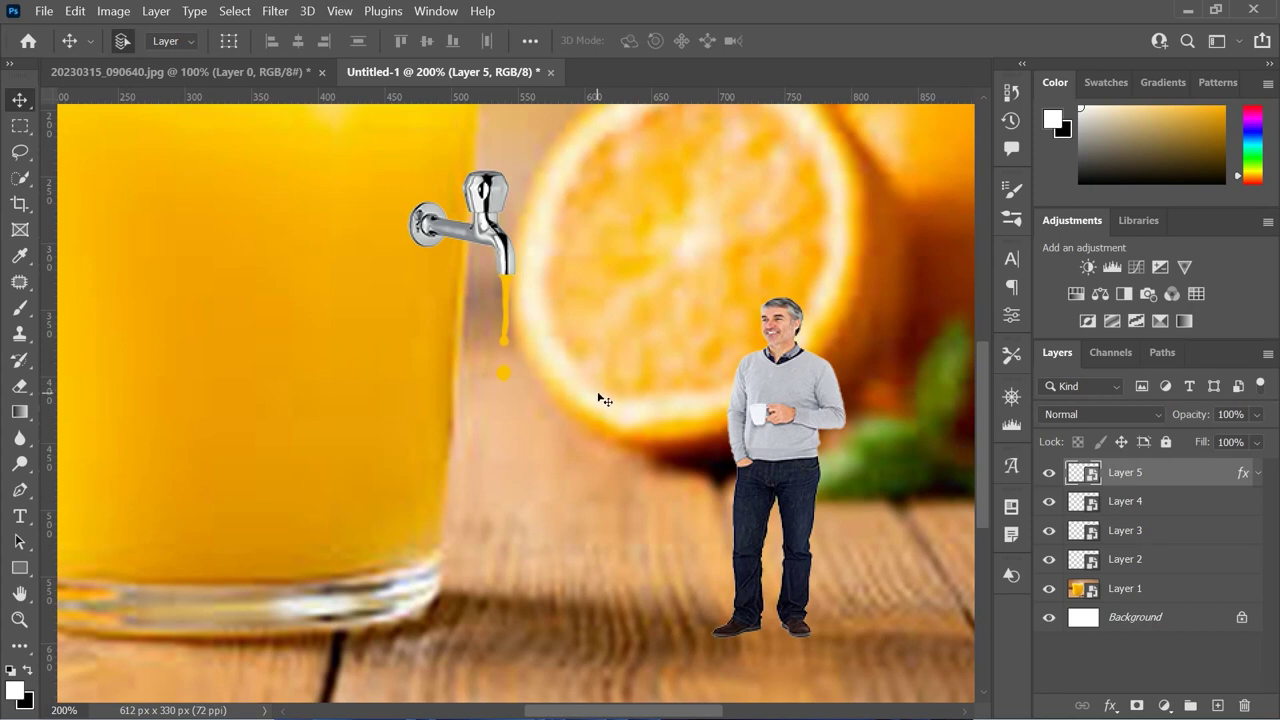
key(Right)
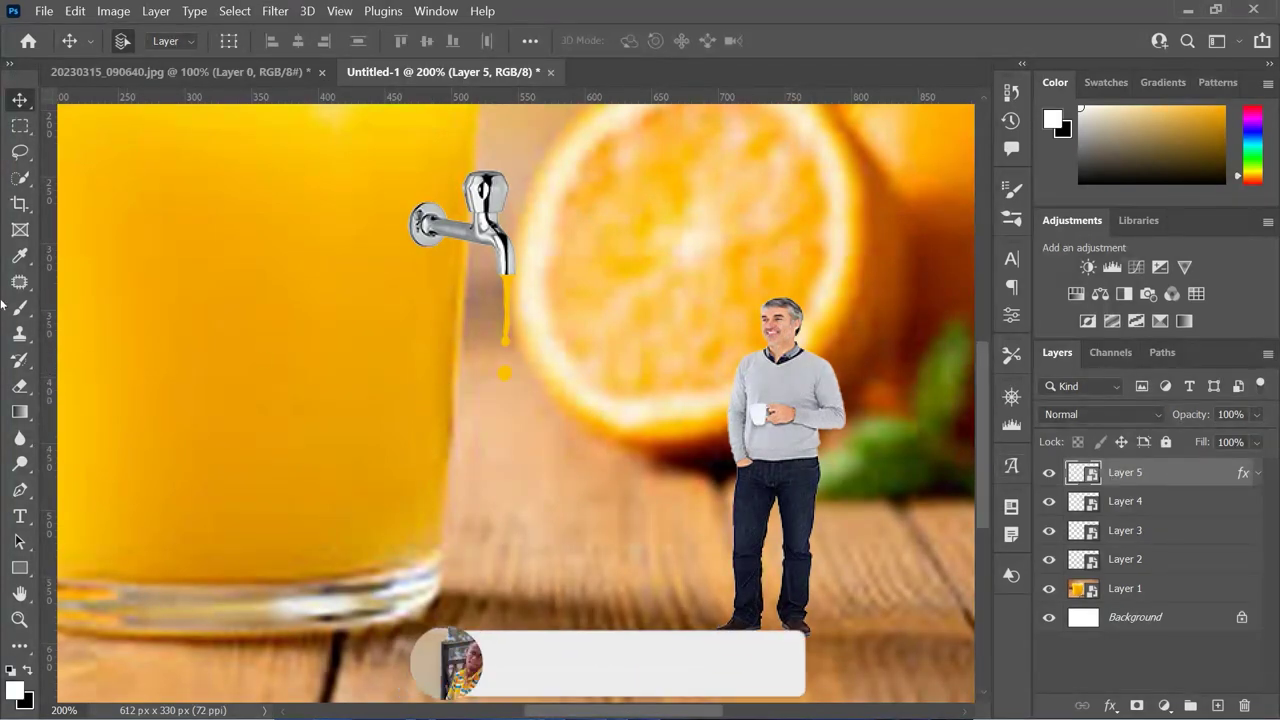
- Select the separate droplet below the drip with a rectangular marquee and copy it to a new layer
click(20, 125)
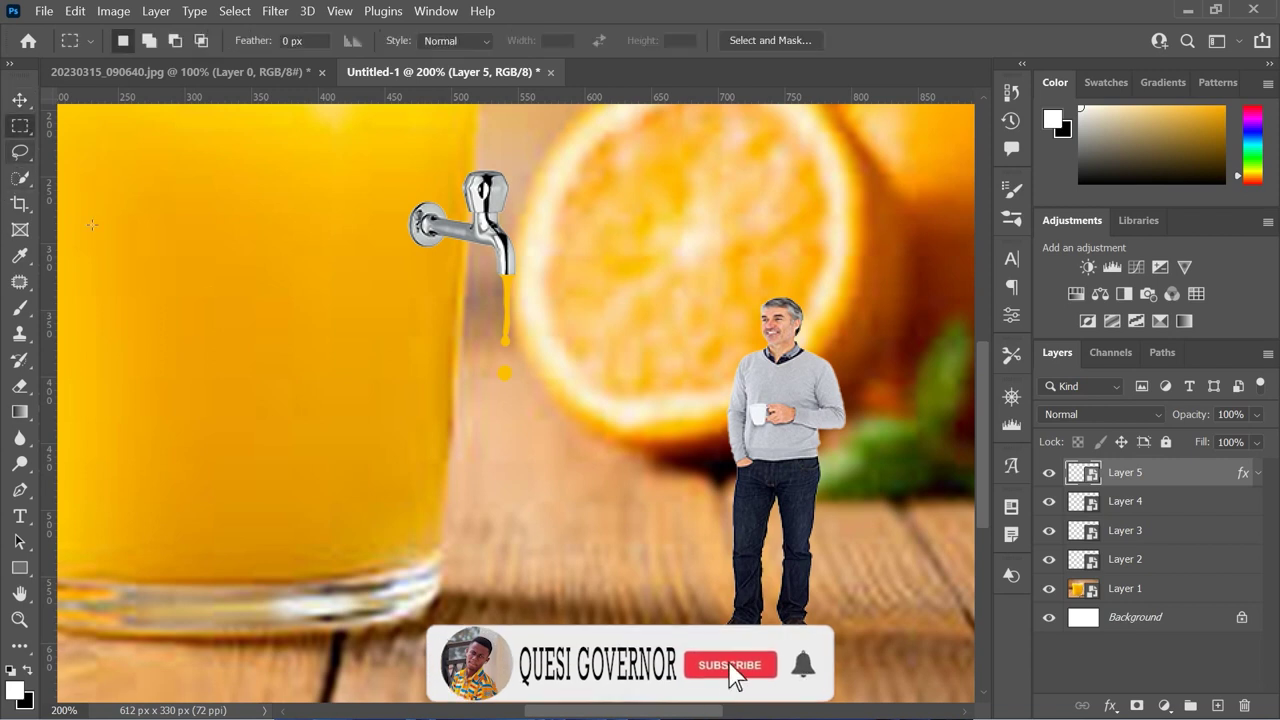
drag(477, 357, 536, 398)
right_click(503, 378)
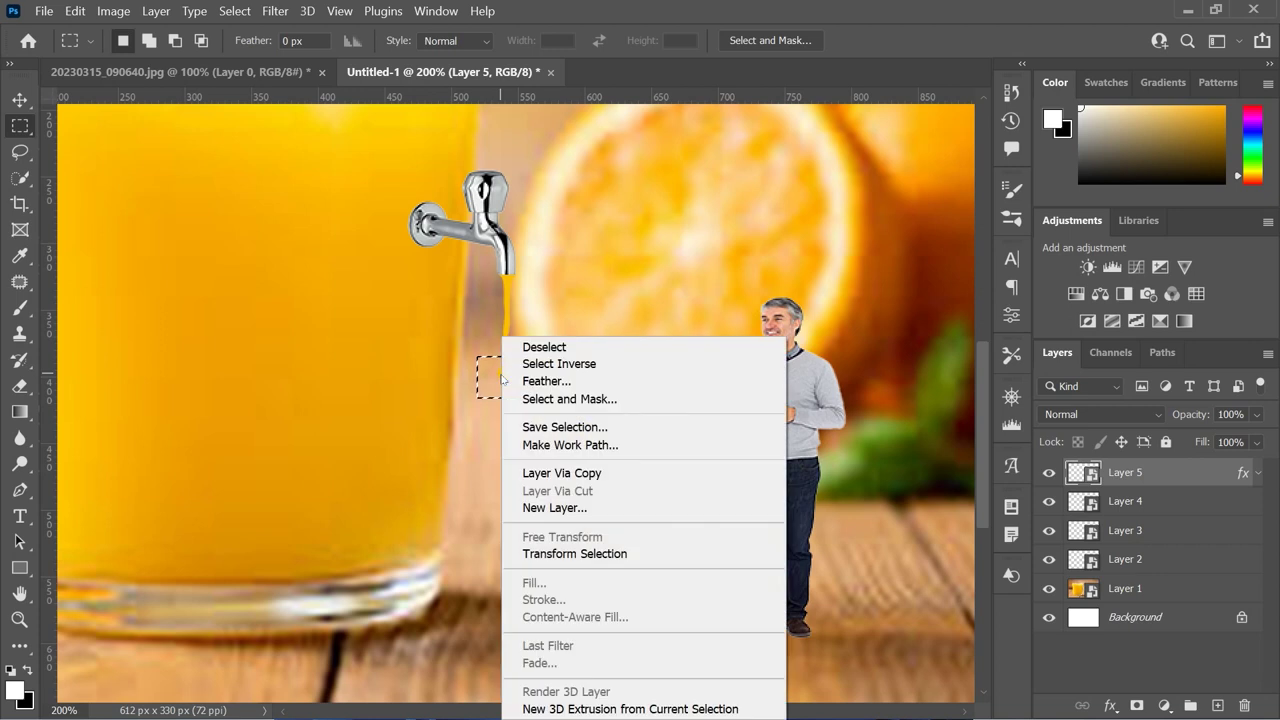
click(571, 470)
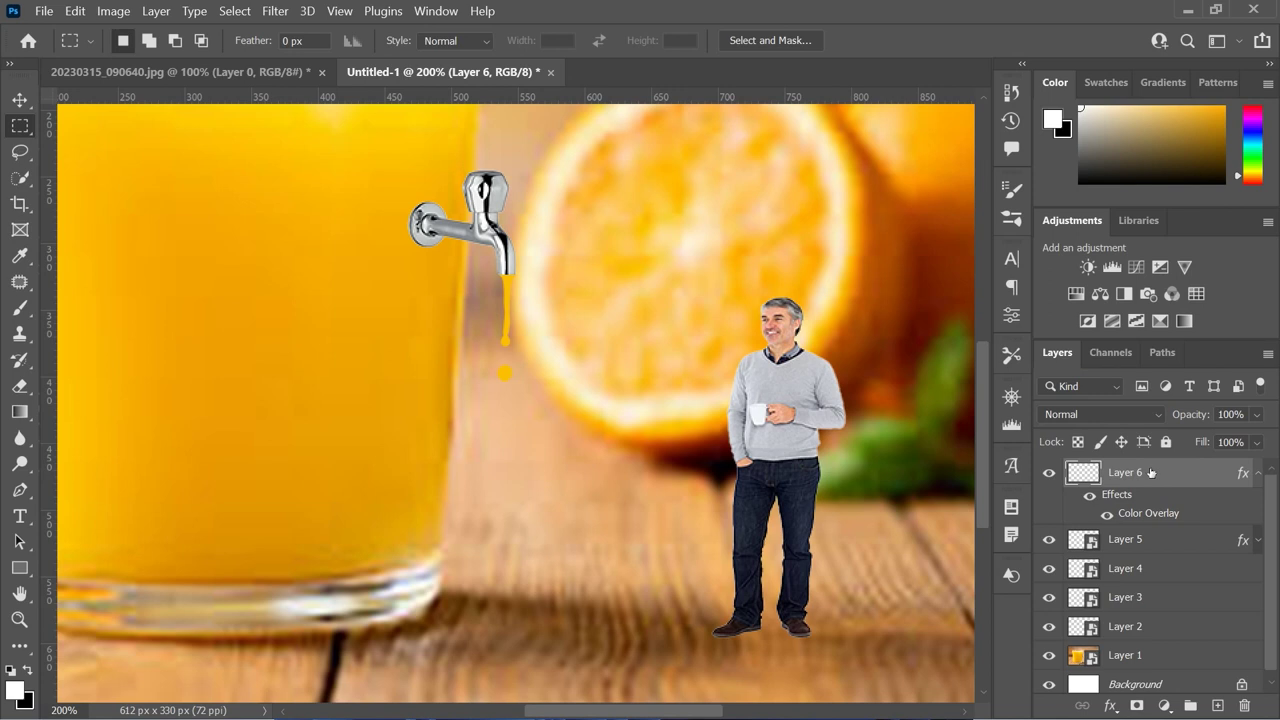
- Nudge the copied droplet straight down in small increments so that it sits below the original droplet
key(v)
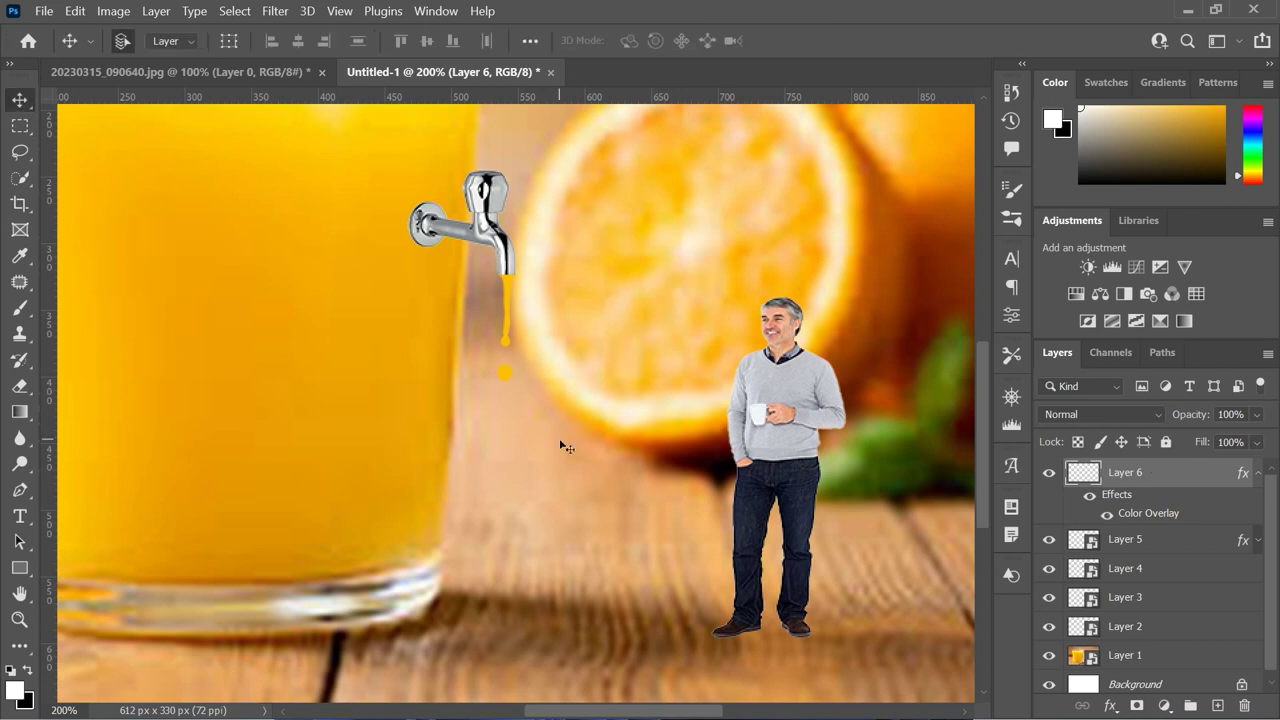
key(Down)
key(Down)
key(Down)
key(Down)
key(Down)
key(Down)
key(Down)
key(Down)
key(Down)
key(Down)
key(Down)
key(Down)
key(Down)
key(Down)
key(Down)
key(Down)
key(Down)
- Duplicate the lower droplet's layer and move the copy straight down to the table beside the glass base
key(ctrl+j)
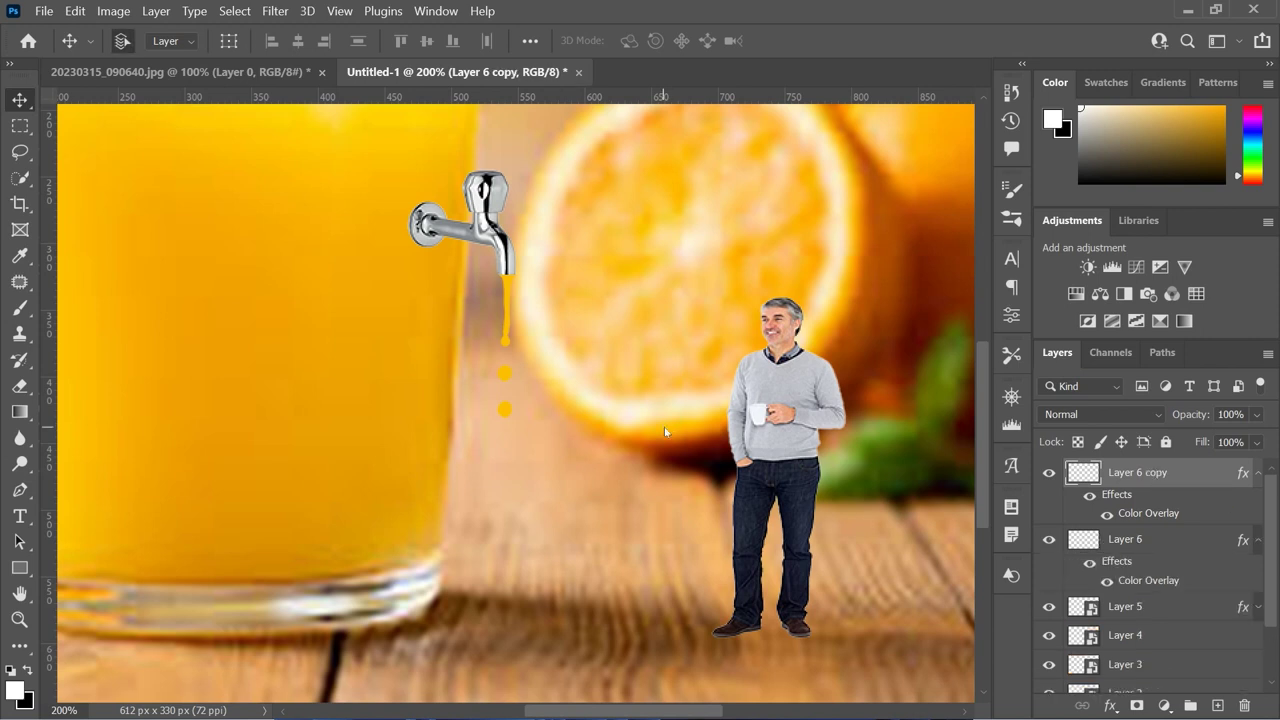
key(shift+Down)
key(shift+Down)
key(shift+Down)
key(shift+Down)
- Flatten the droplet on the table into a puddle by scaling it to 427.27% width and 84.62% height
key(ctrl+t)
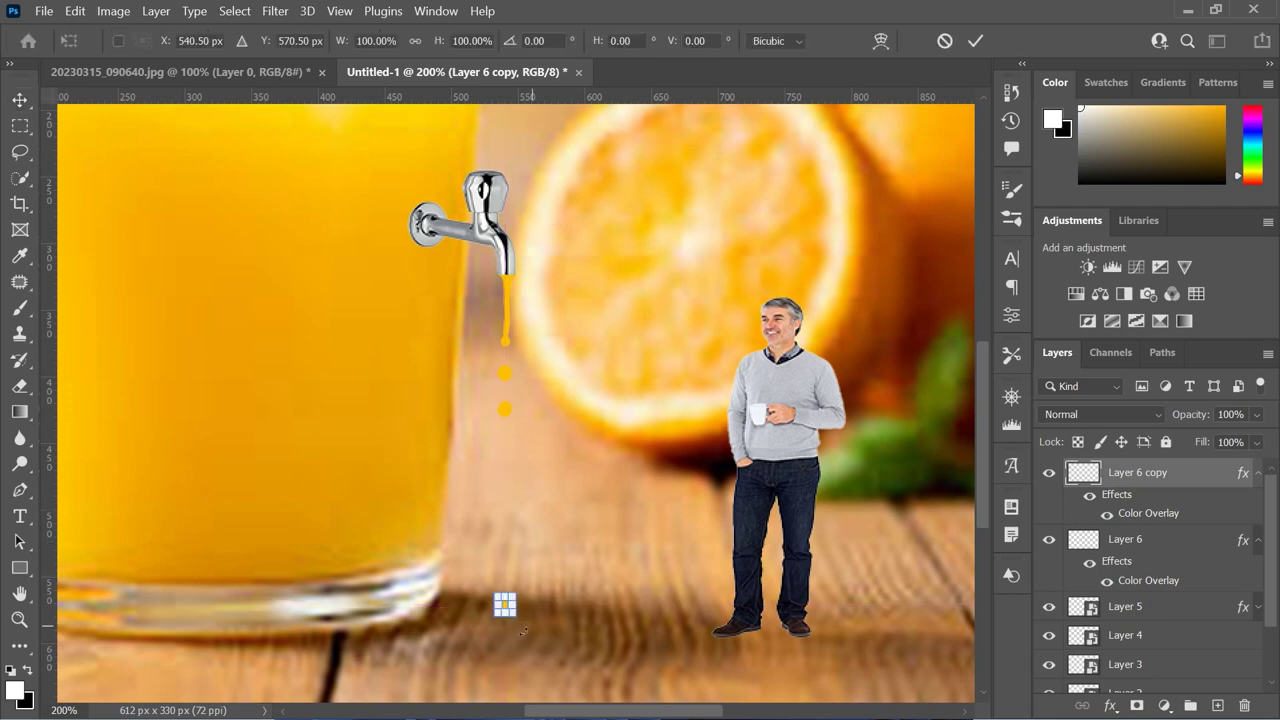
mouse_move(497, 604)
mouse_down()
mouse_move(460, 604)
mouse_move(521, 619)
mouse_move(538, 606)
mouse_move(519, 612)
mouse_up()
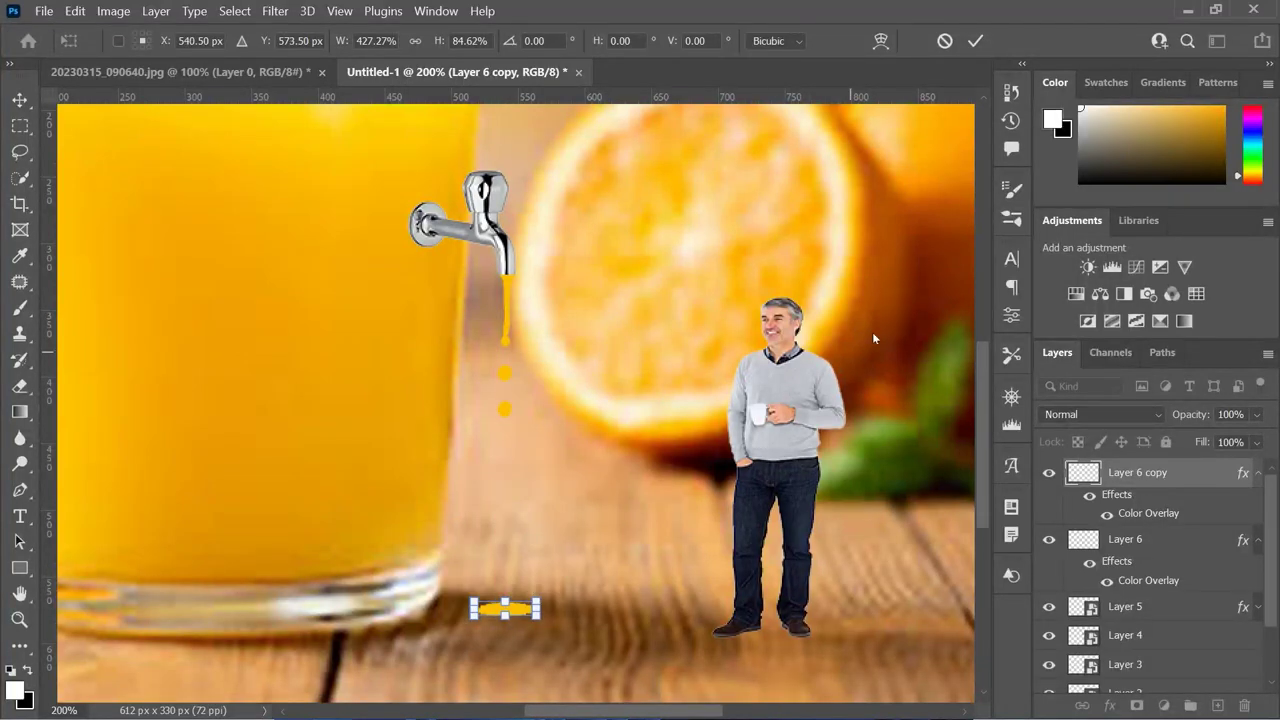
click(975, 40)
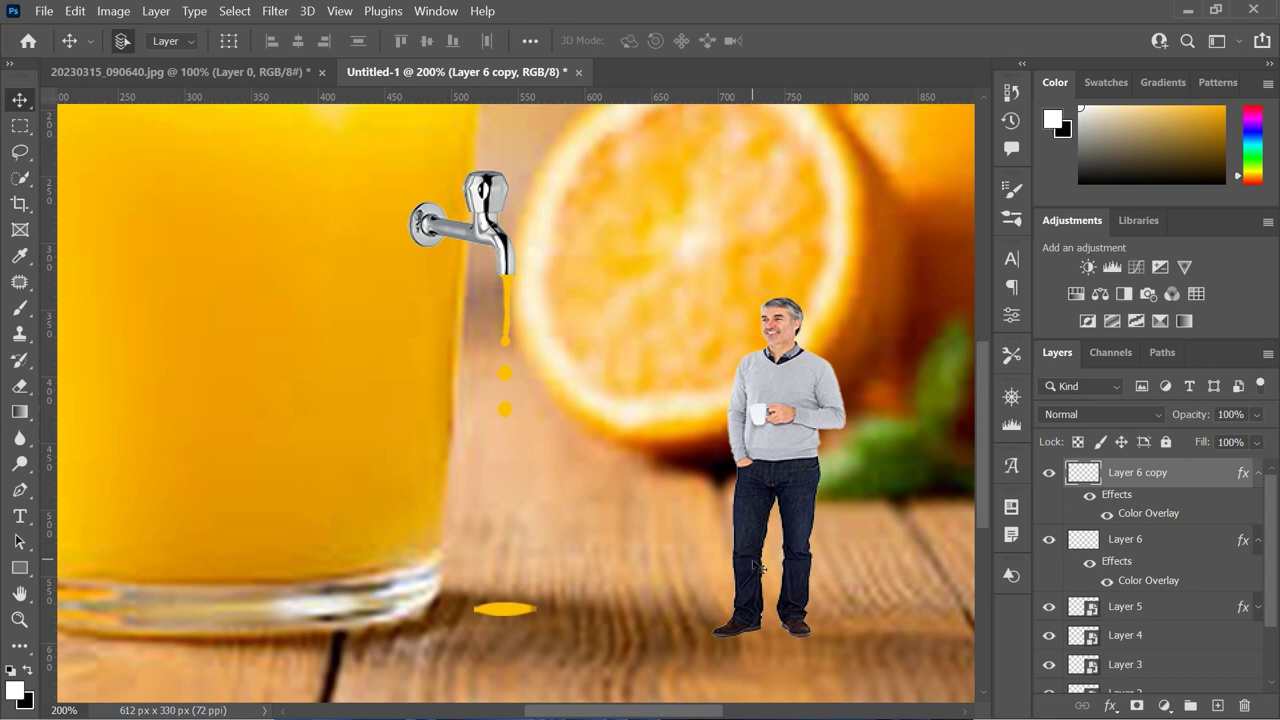
- Nudge the puddle slightly farther down on the table and fit the whole image in view
key(Down)
key(Down)
key(Down)
key(Down)
key(Down)
key(Down)
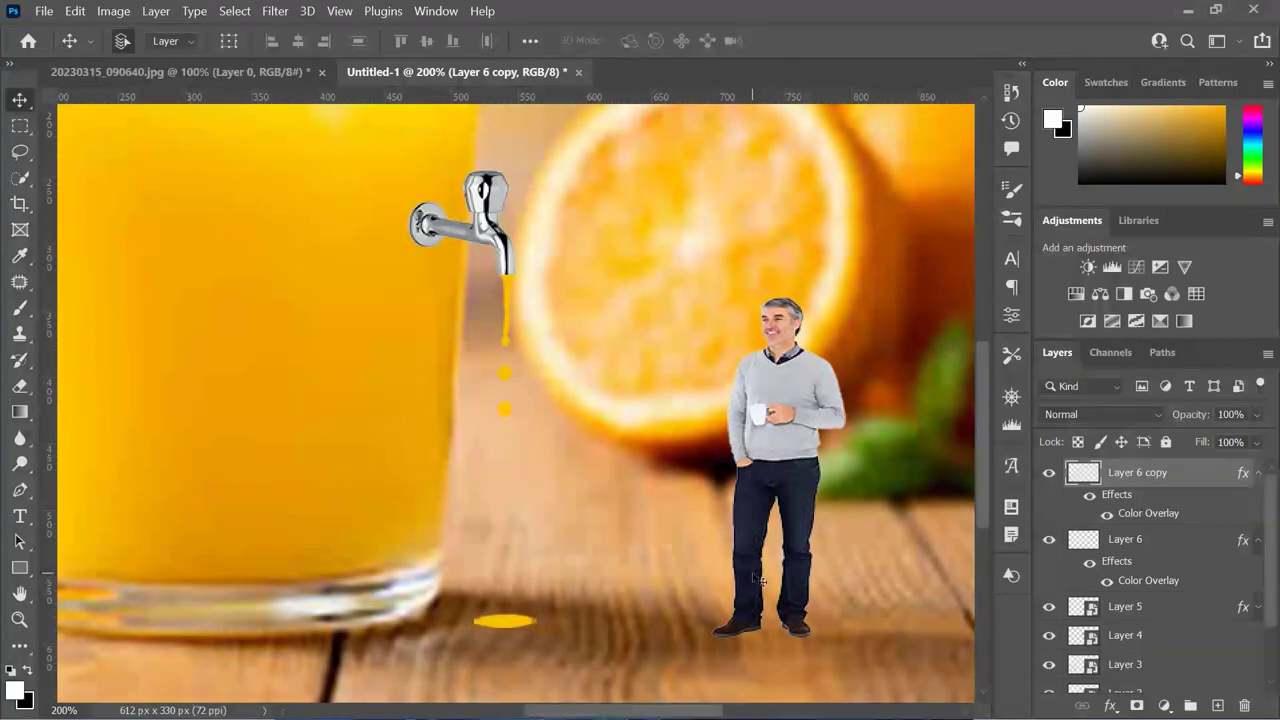
key(ctrl+0)
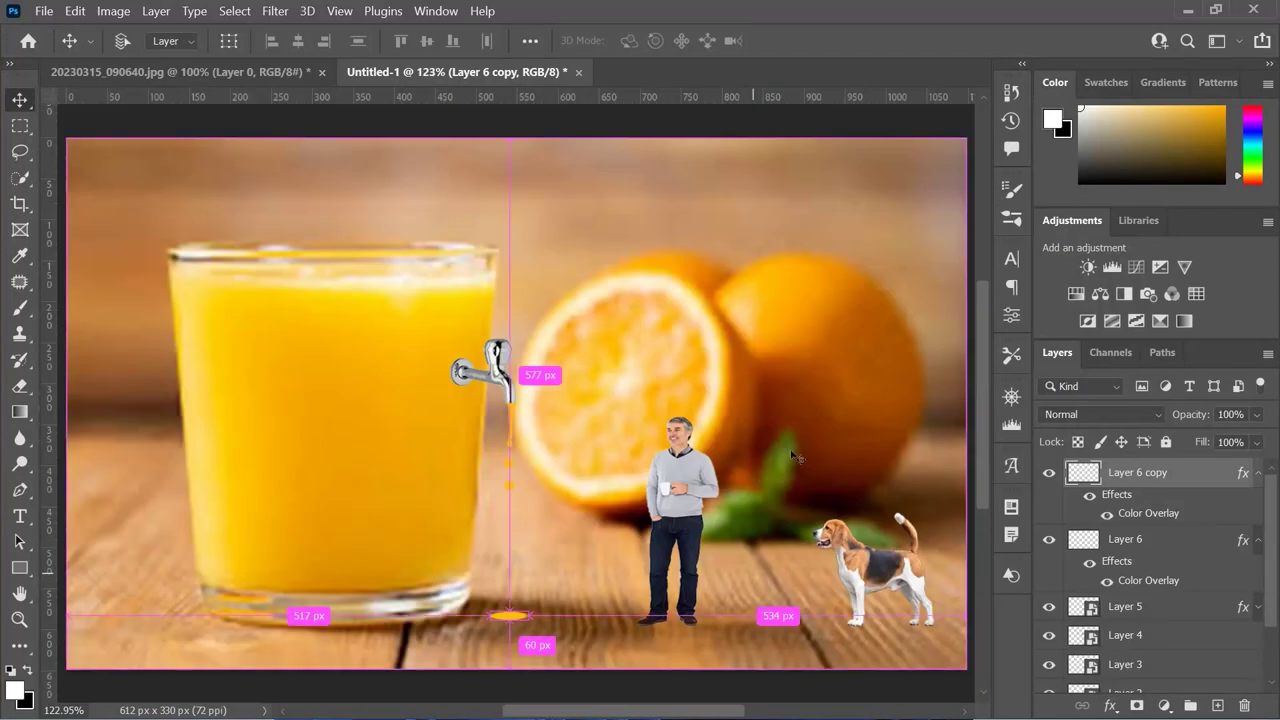
- Collapse the effects lists of the puddle, droplet and drip layers
click(1258, 474)
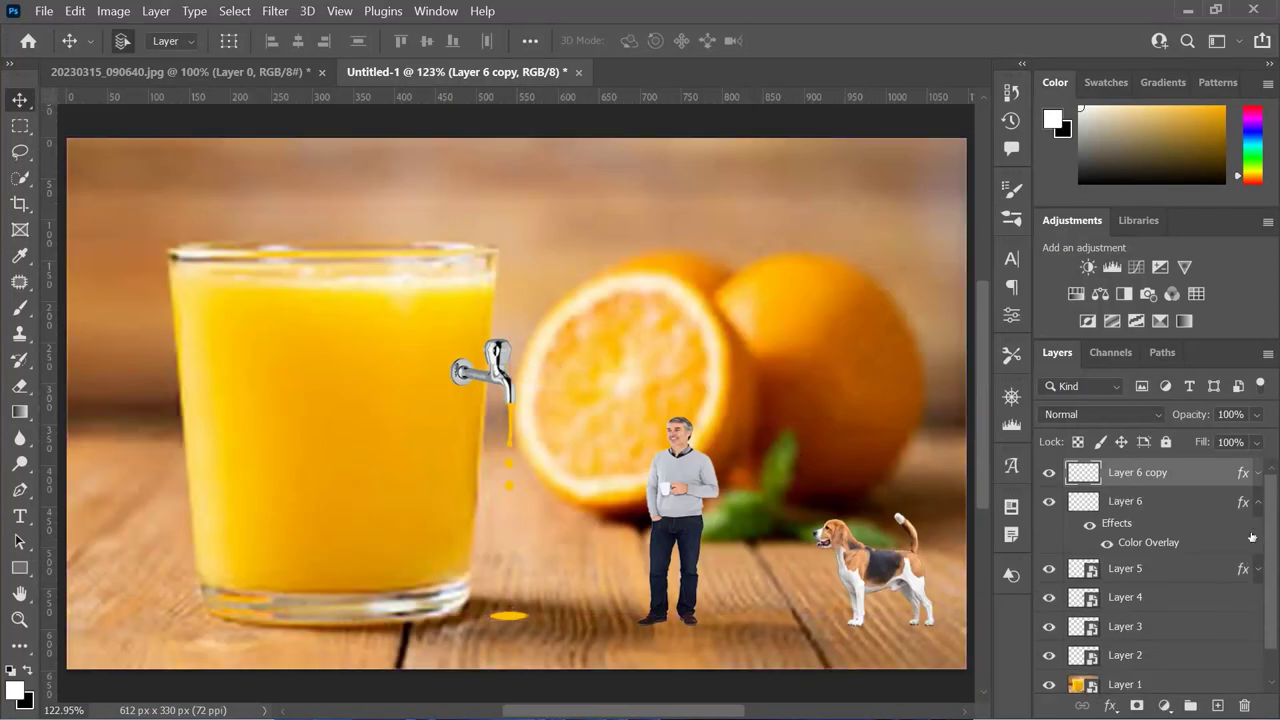
click(1258, 502)
click(1256, 531)
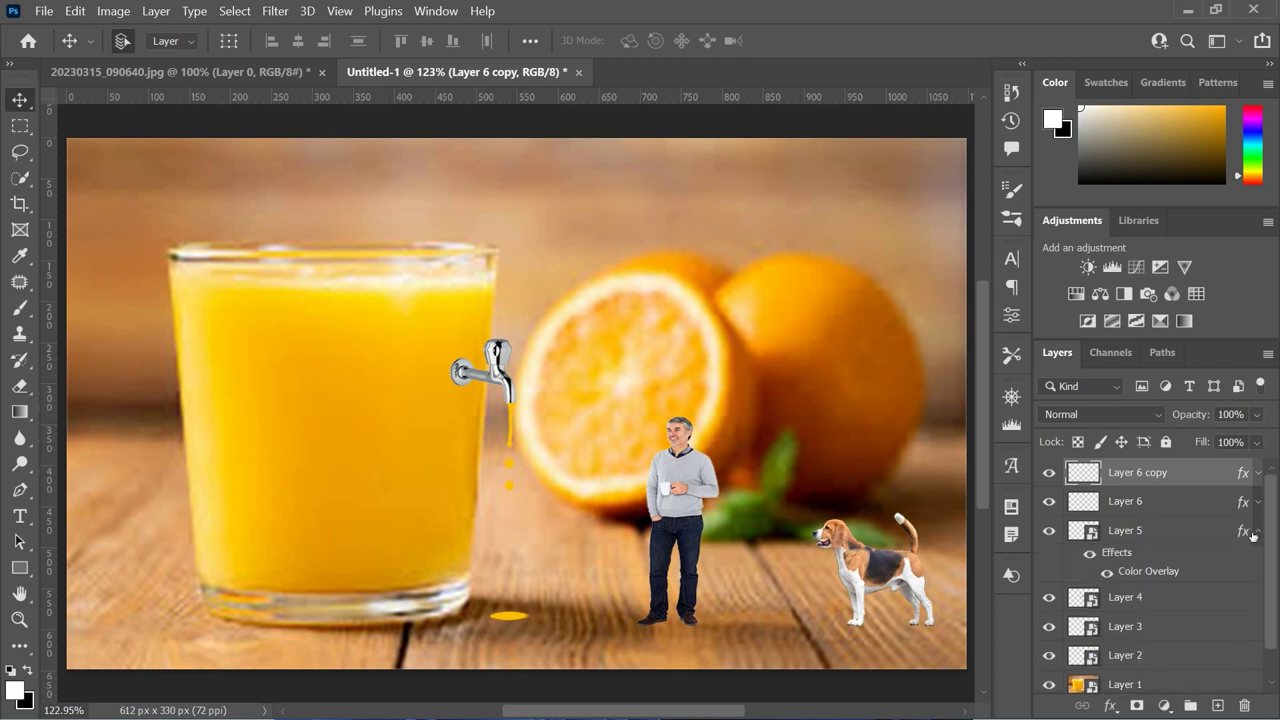
click(1256, 532)
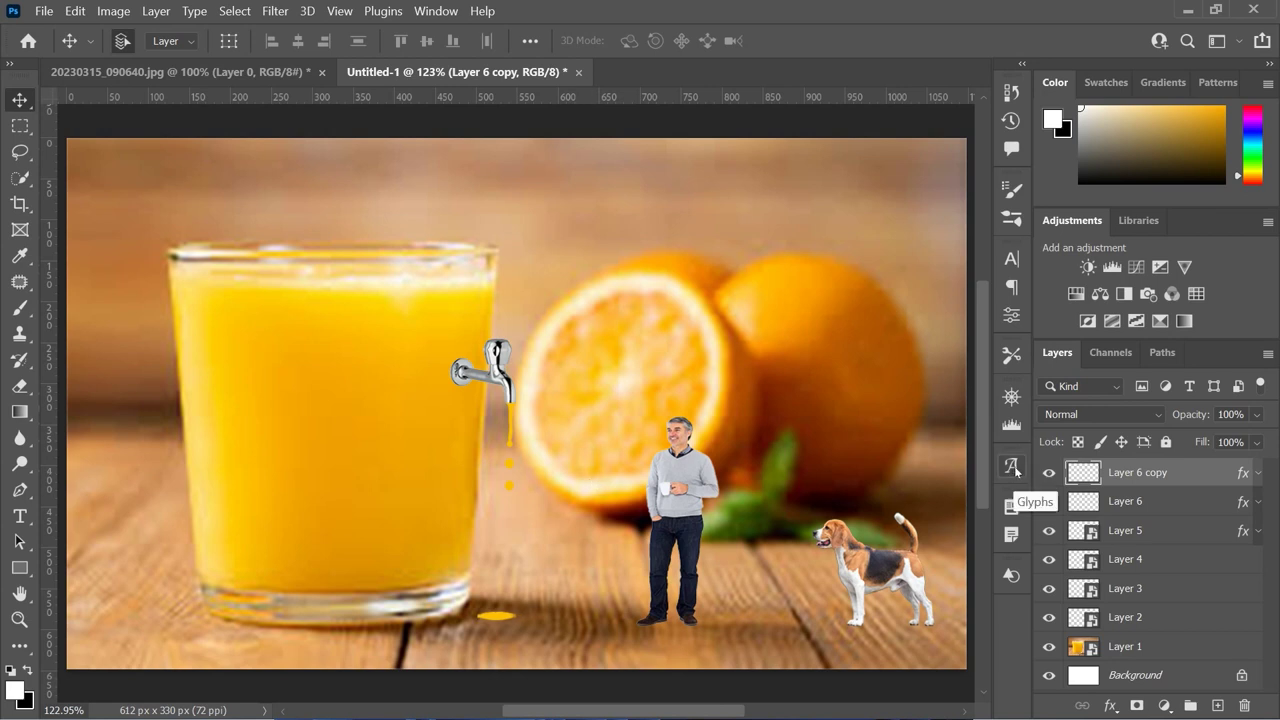
- Nudge the puddle to the right in small increments to align it beneath the falling droplets
key(Right)
key(Right)
key(Right)
key(Right)
key(Right)
key(Right)
key(Right)
key(Right)
key(Right)
key(Right)
key(Right)
key(Right)
key(Right)
key(Right)
- Select the layer containing the original drip
click(1152, 532)
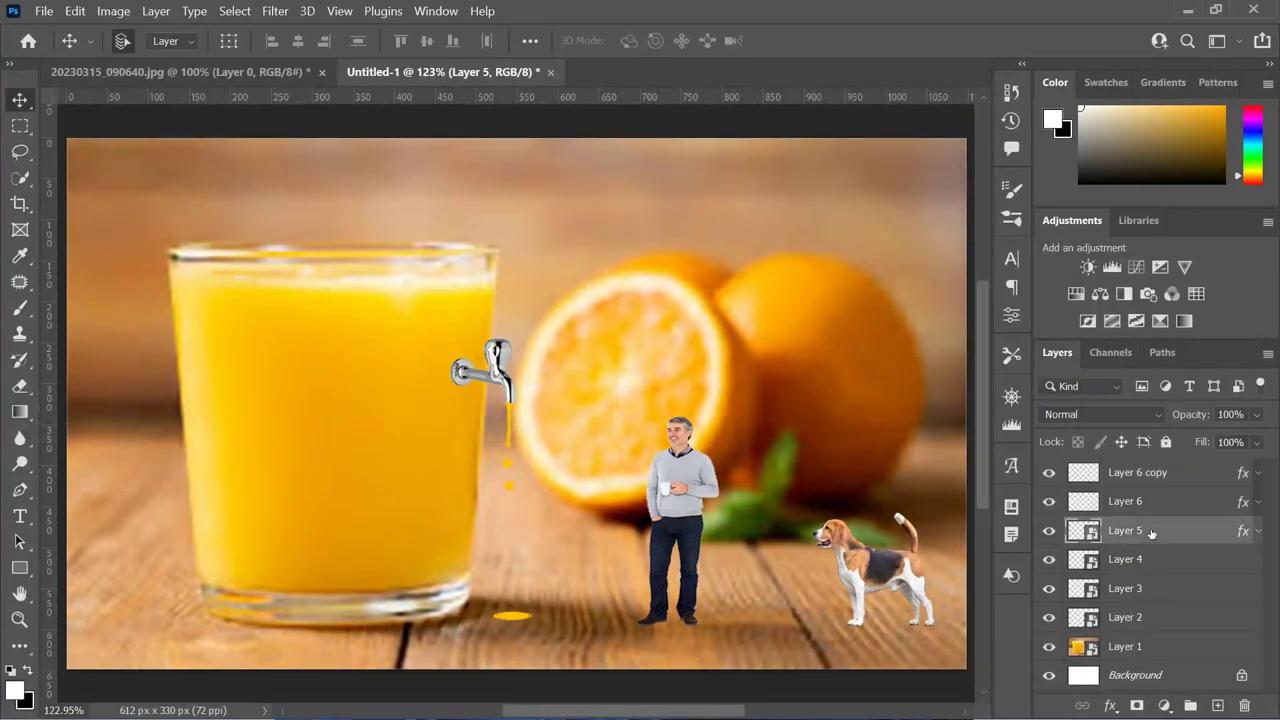